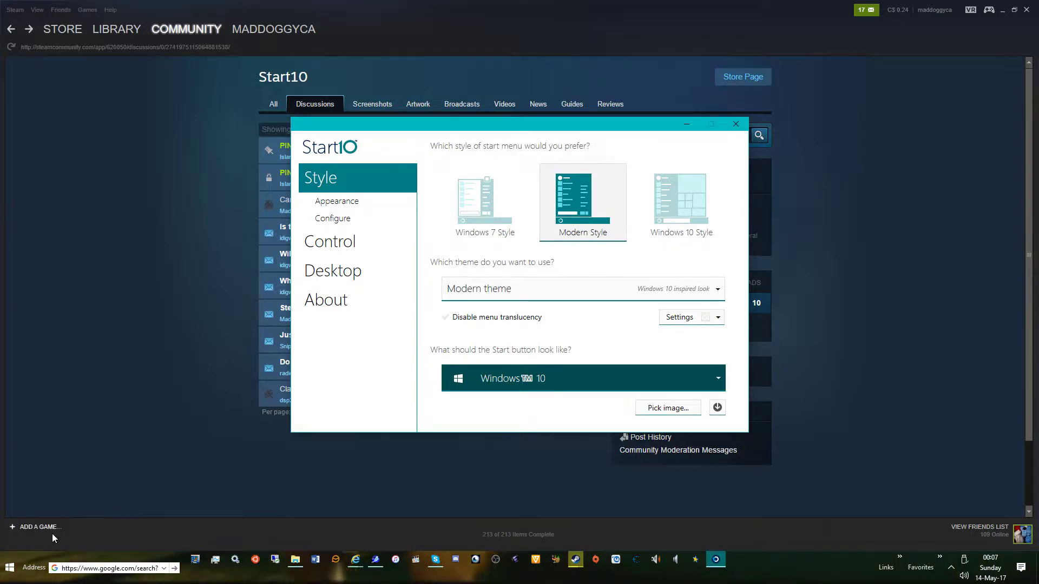
Apply the Windows 7 start menu style, then browse All Programs and its Music submenu
click(497, 173)
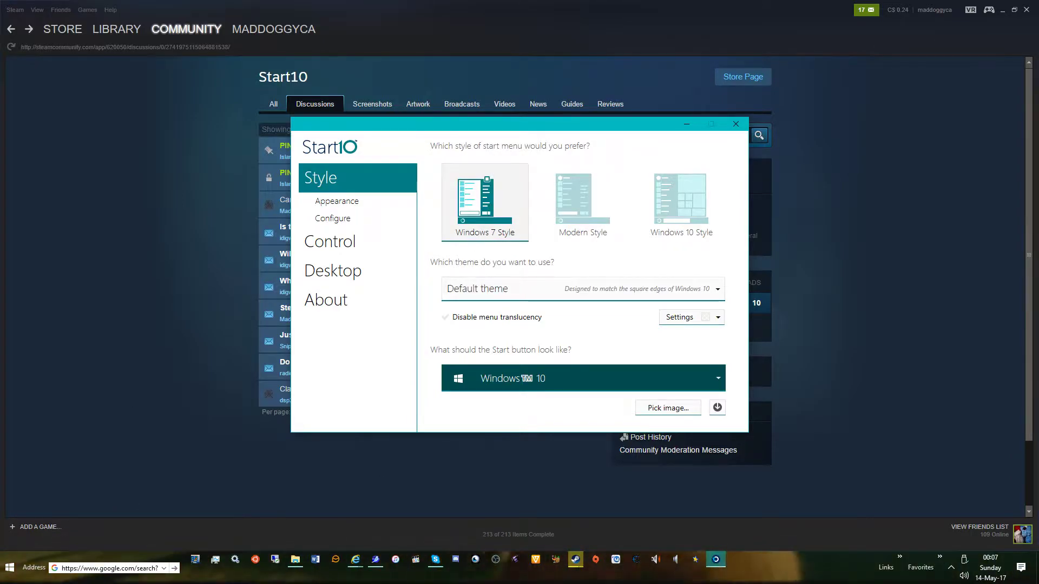
click(11, 578)
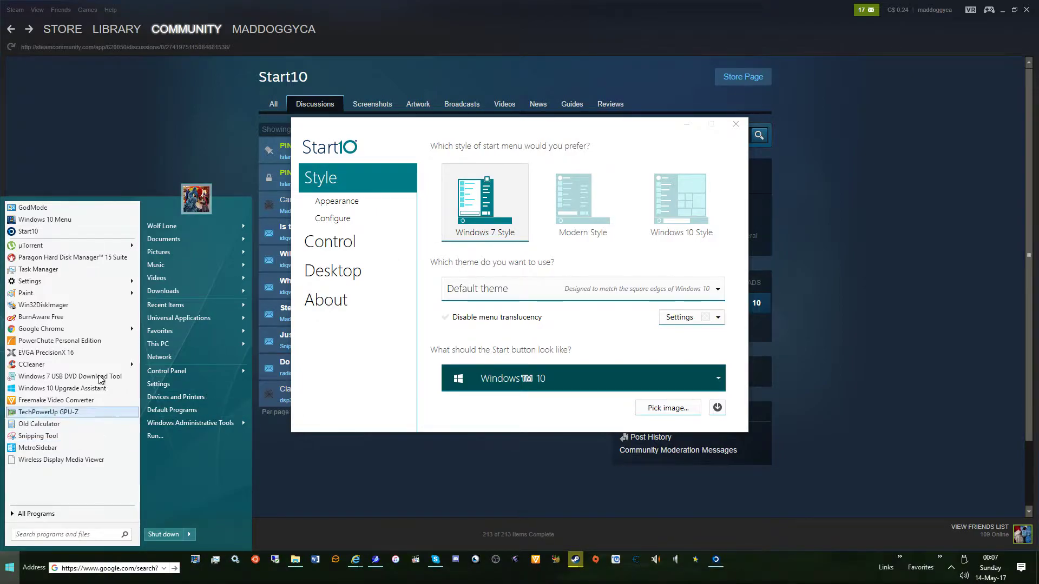
click(45, 518)
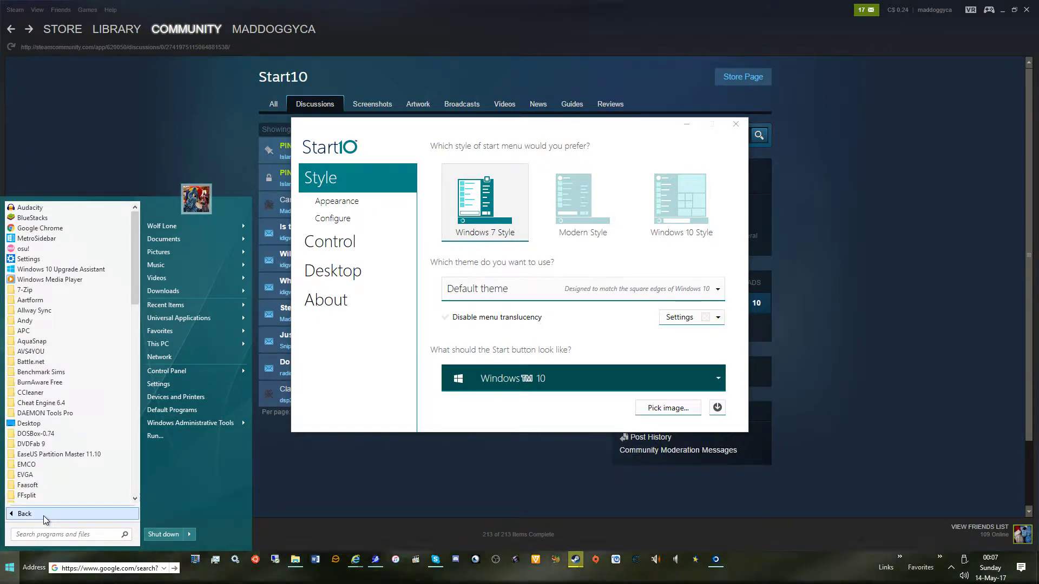
mouse_move(239, 264)
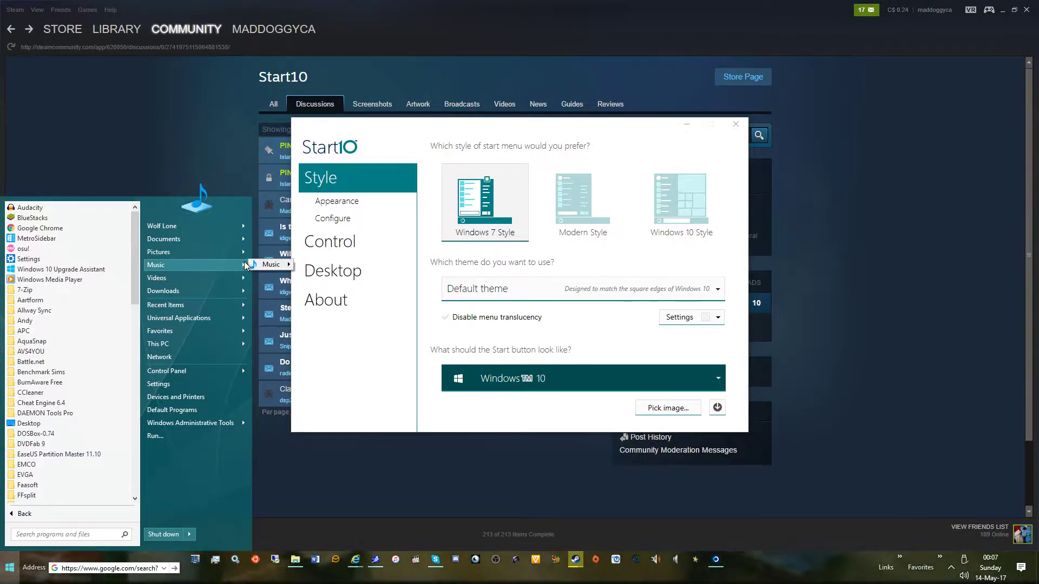
mouse_move(277, 269)
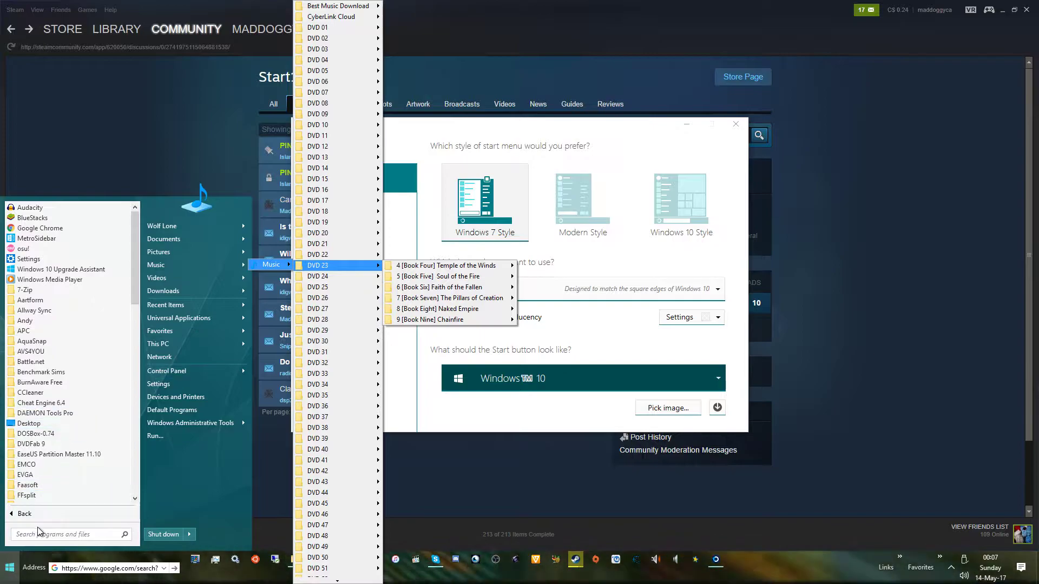
Switch the start menu to Windows 10 style and preview it
click(553, 140)
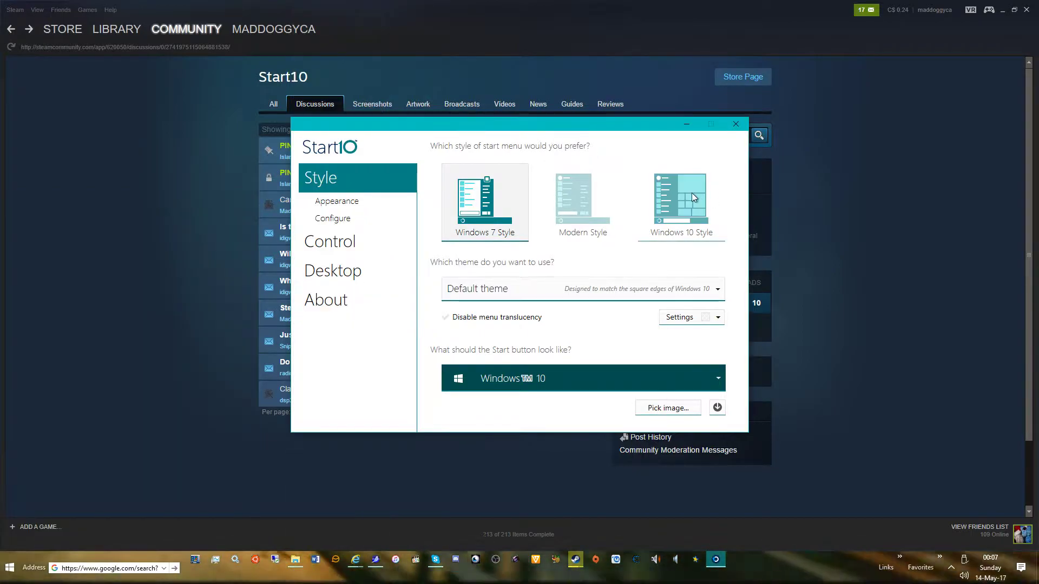
click(691, 193)
click(20, 579)
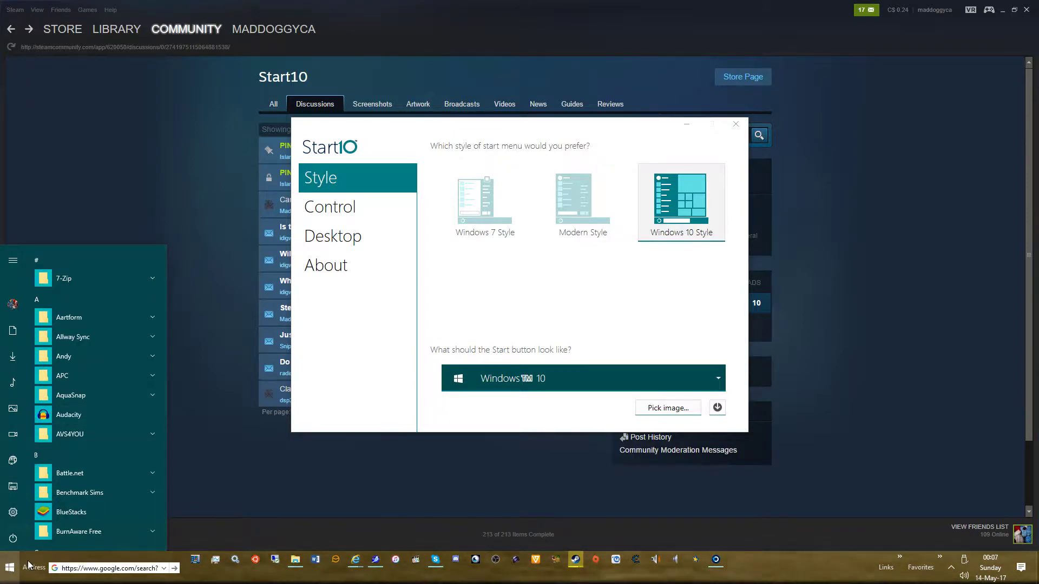
Switch the start menu to Modern style and preview it
click(9, 567)
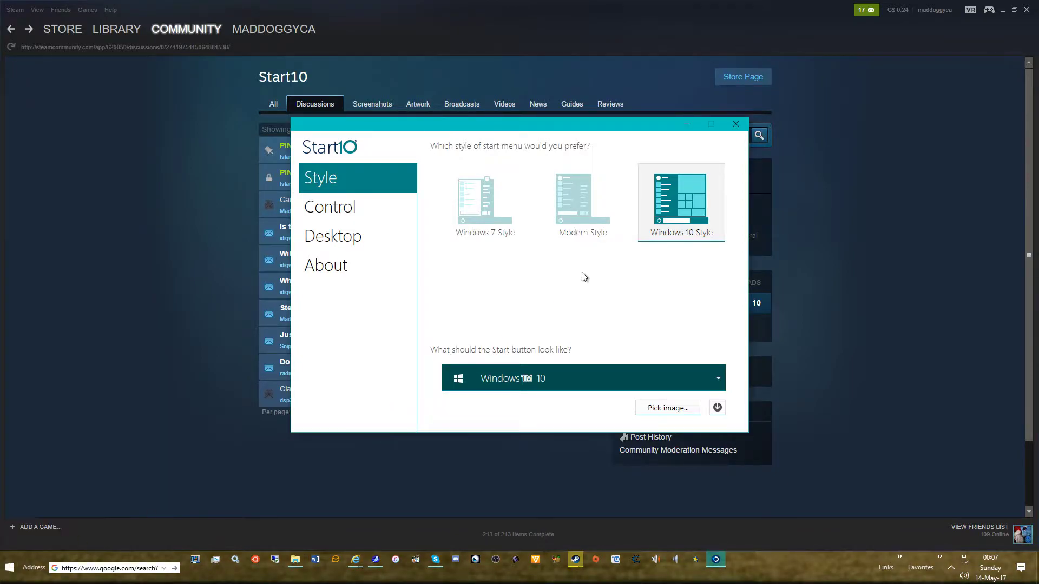
click(585, 222)
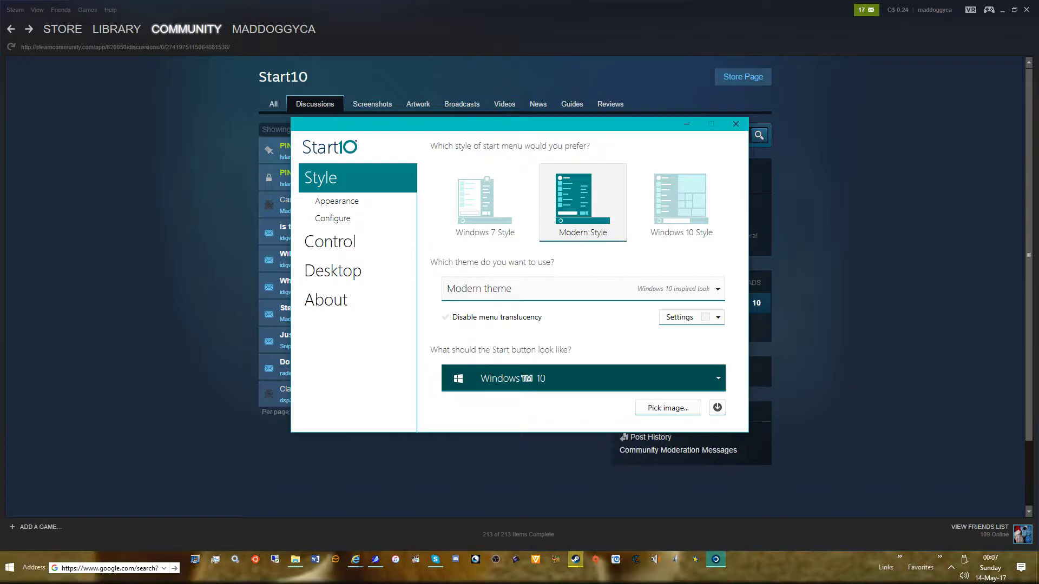
click(12, 577)
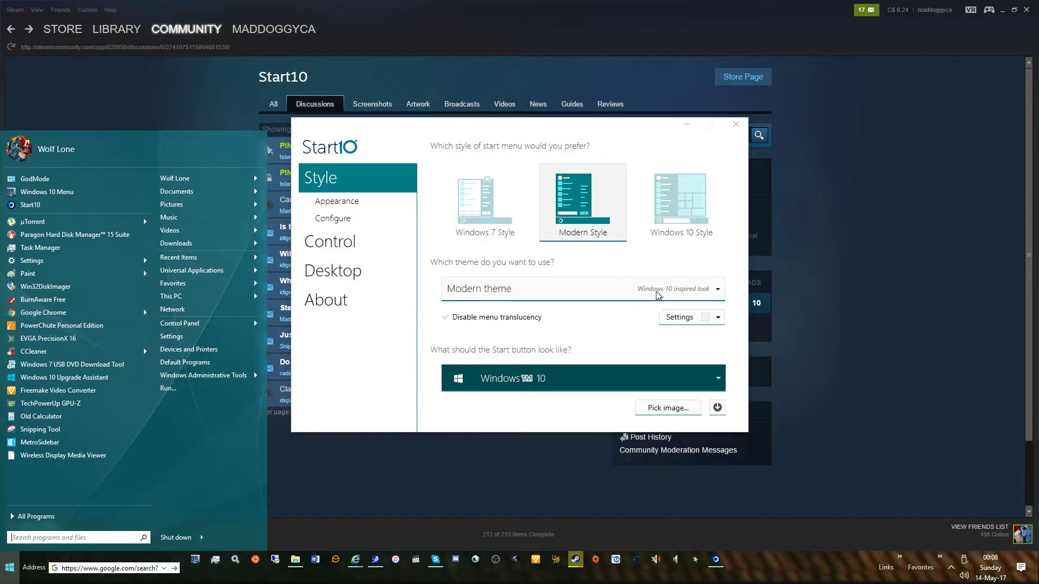
Preview the Modern theme without icon, then go back to the Modern theme
click(709, 289)
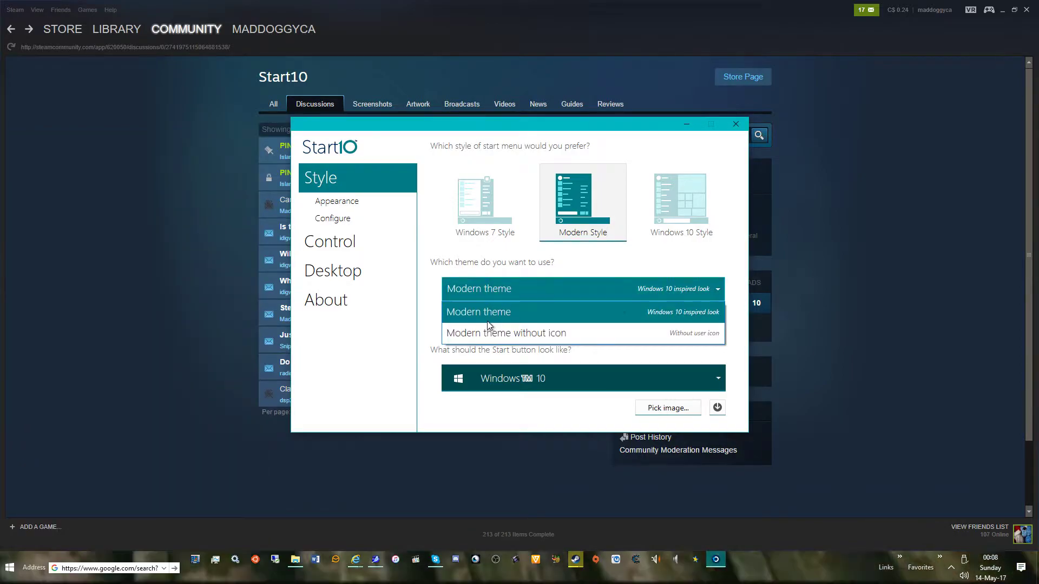
click(567, 332)
key(super)
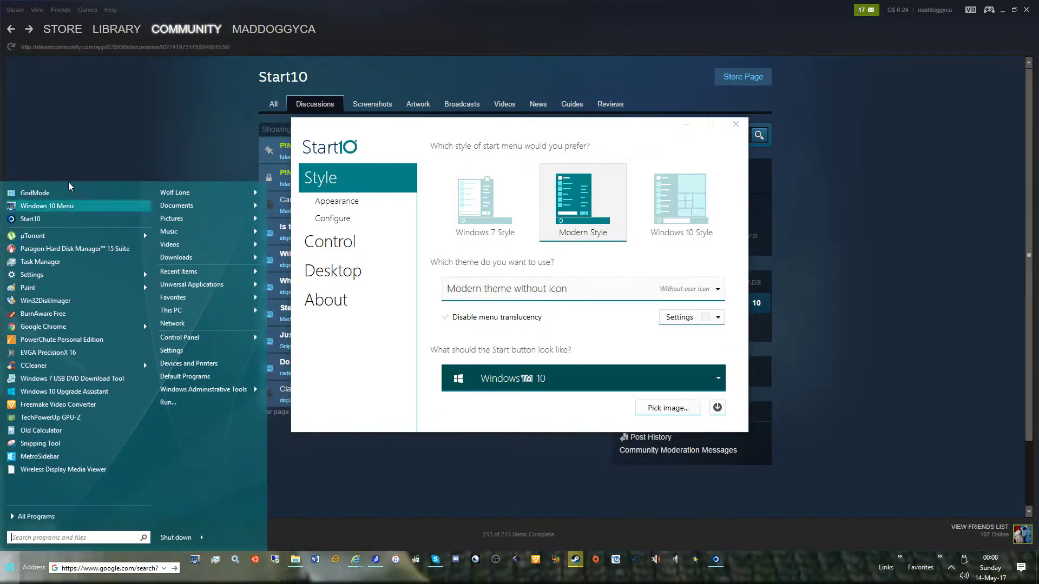
click(620, 298)
click(515, 308)
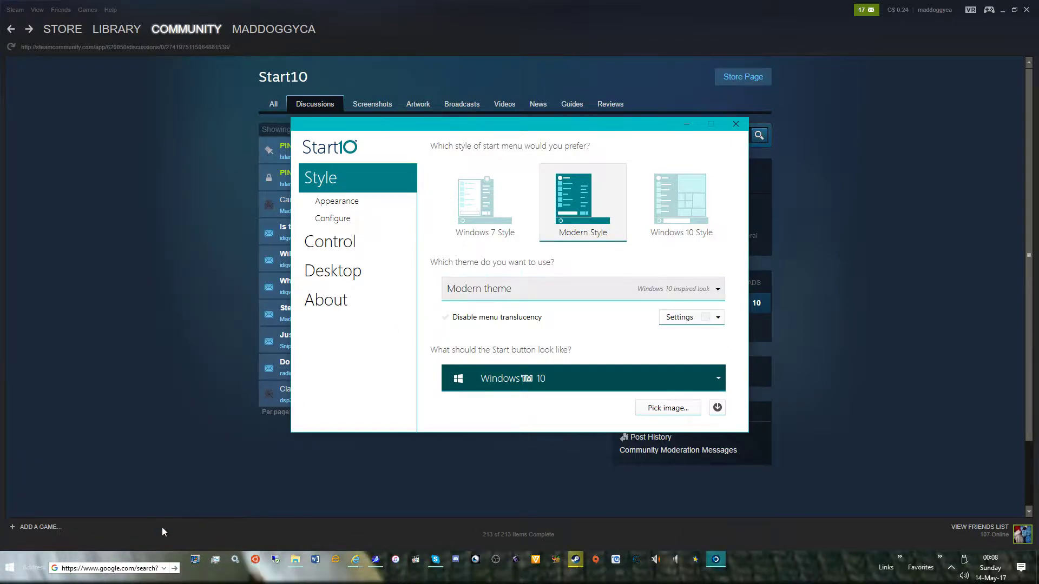
click(10, 567)
Toggle menu translucency off and back on, and set menu transparency to 62% solid
click(538, 316)
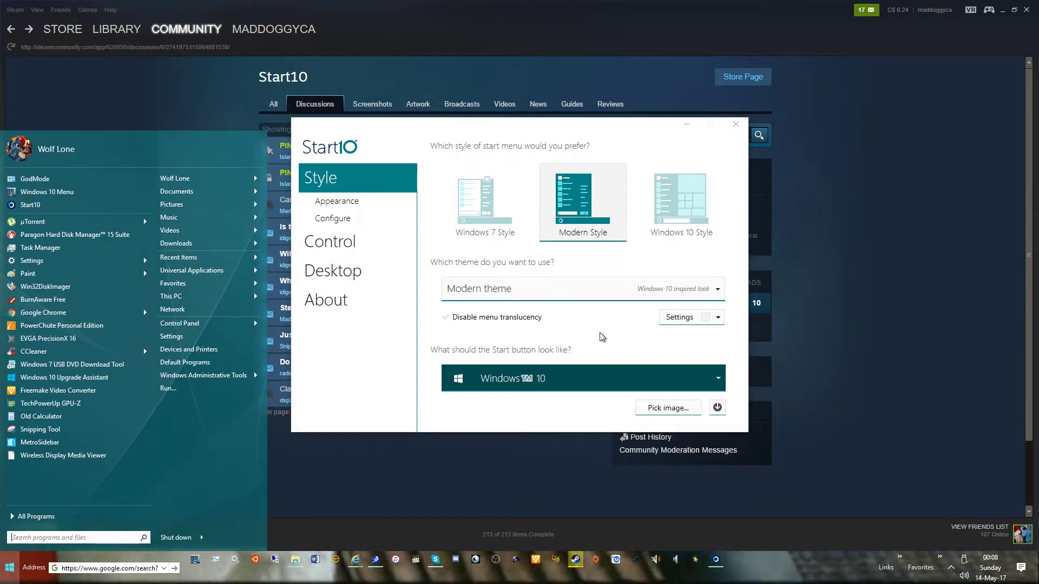
key(super)
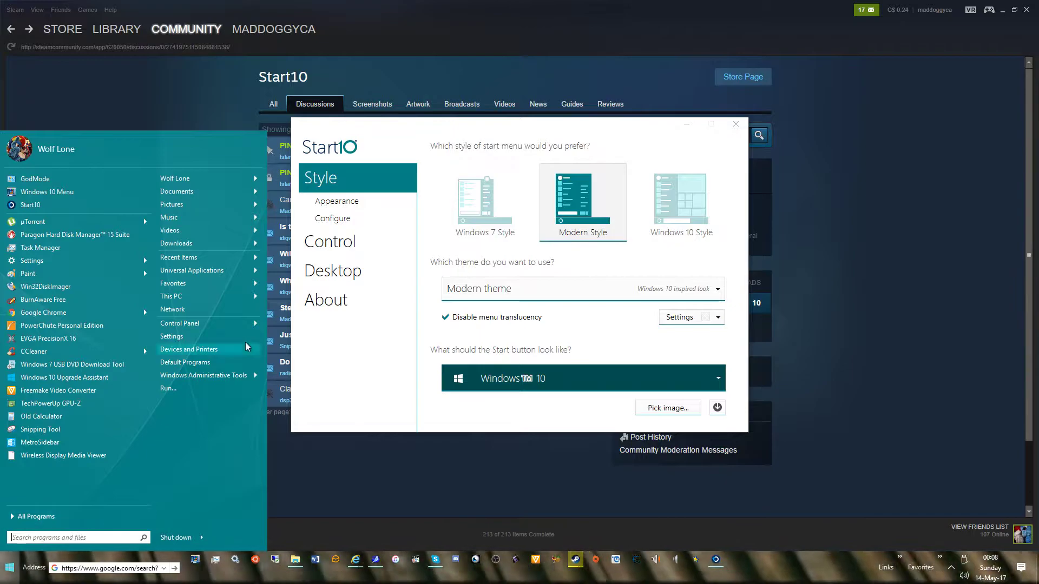
click(445, 317)
click(718, 318)
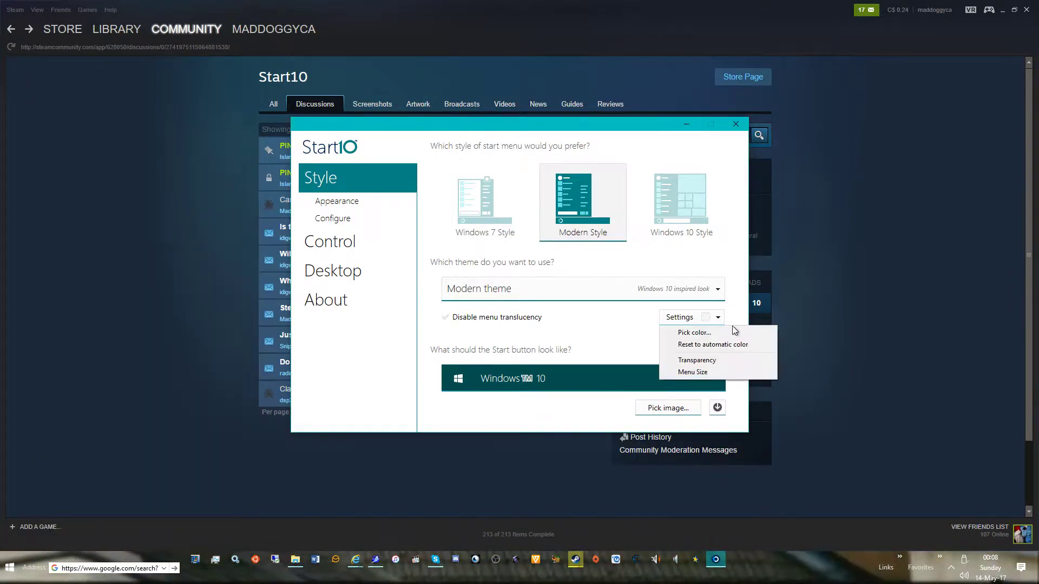
click(686, 360)
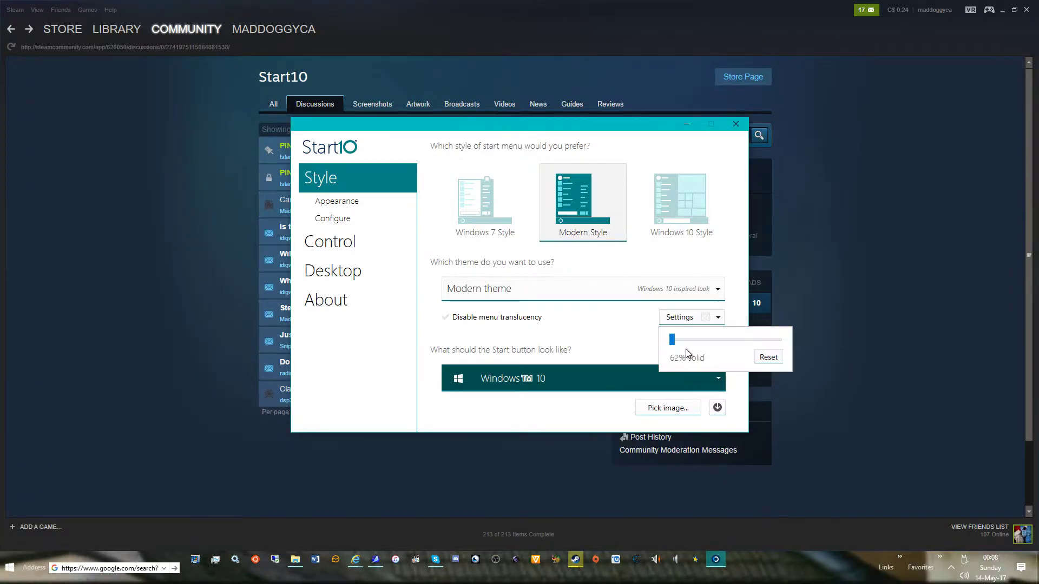
mouse_move(681, 348)
mouse_down()
mouse_move(803, 352)
mouse_move(671, 339)
mouse_up()
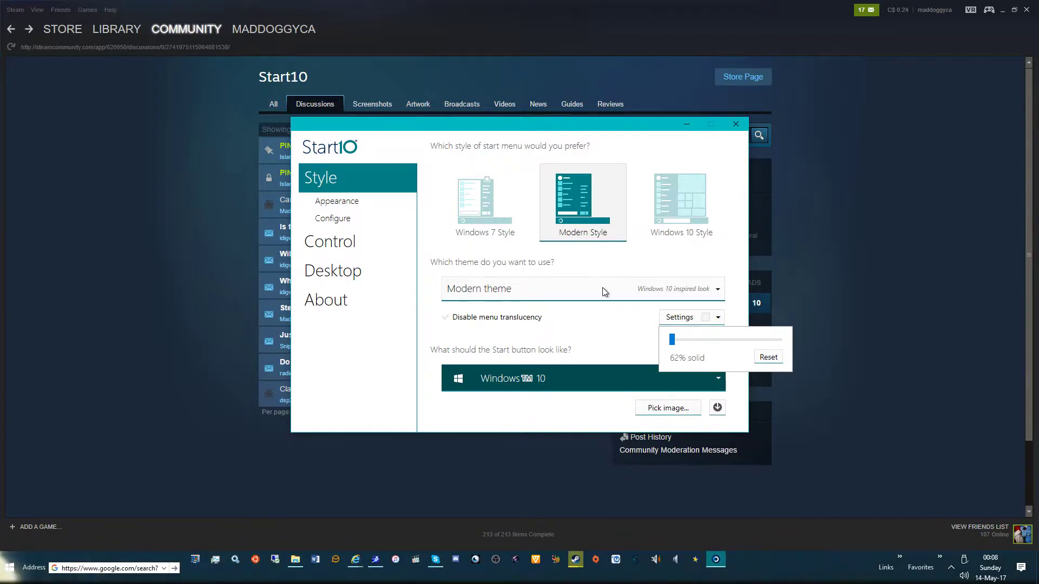
click(611, 334)
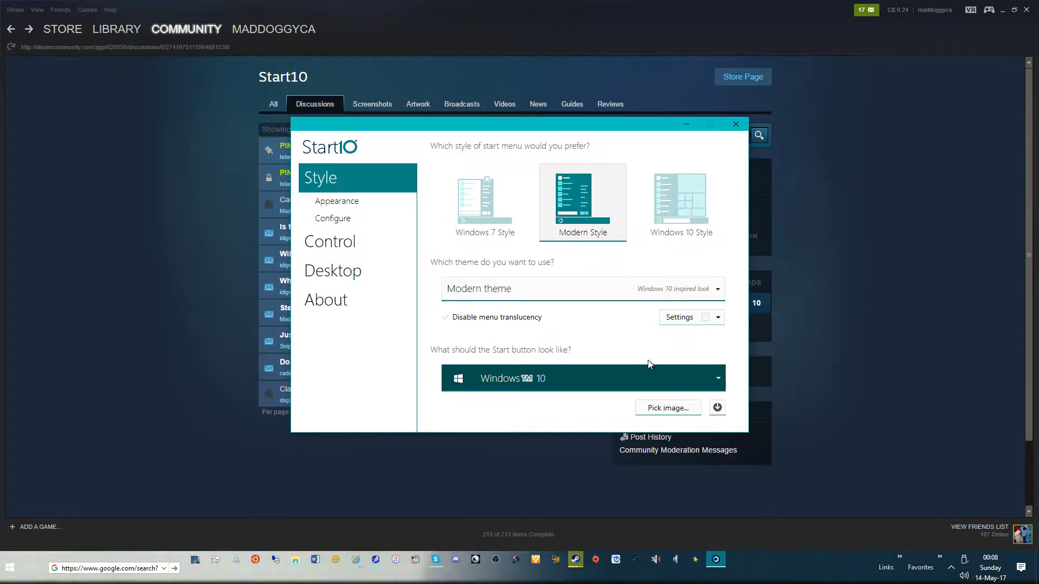
click(612, 371)
click(521, 326)
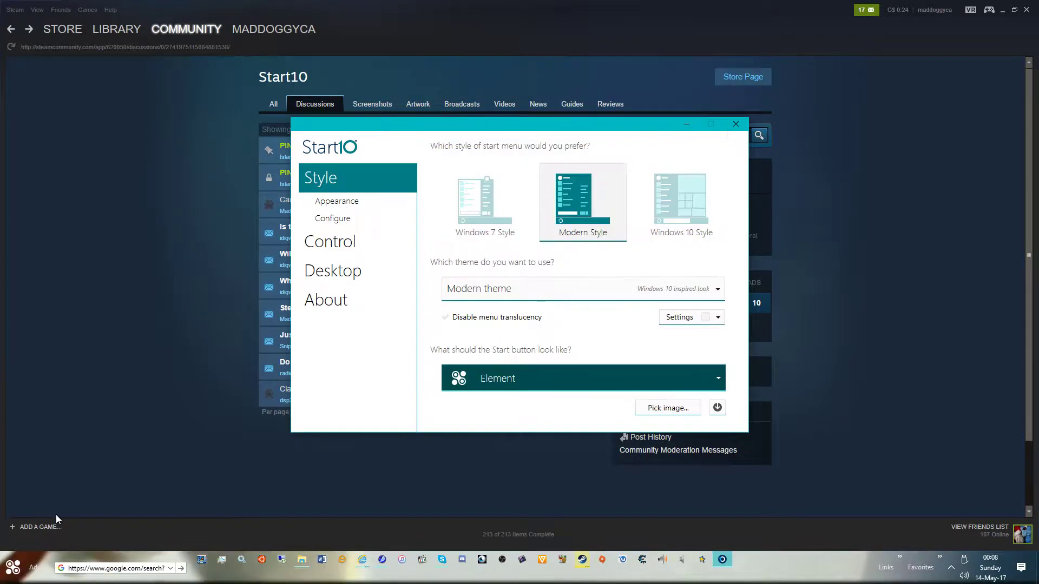
click(496, 378)
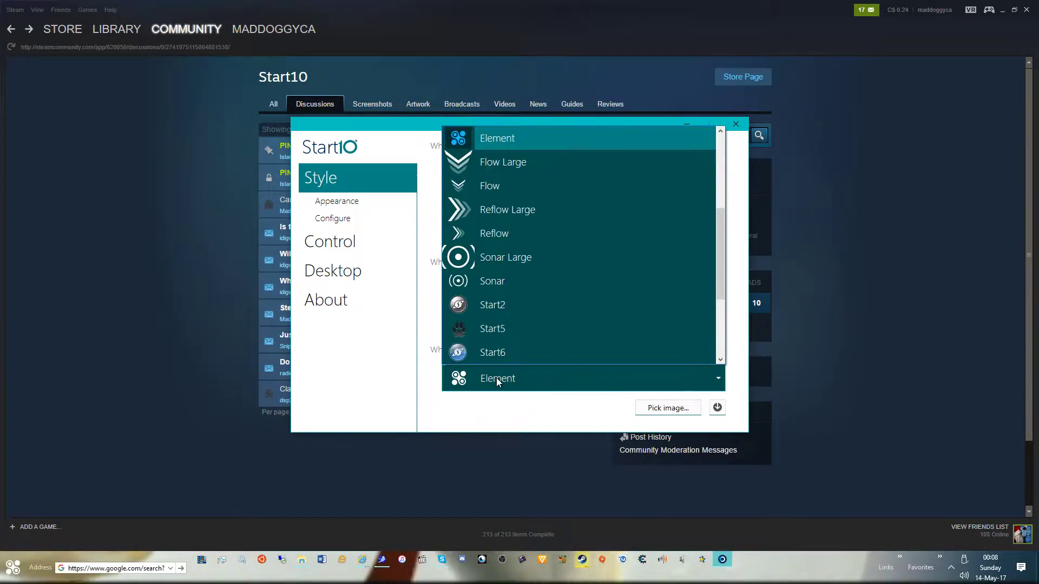
scroll(514, 281, down, 2)
click(512, 233)
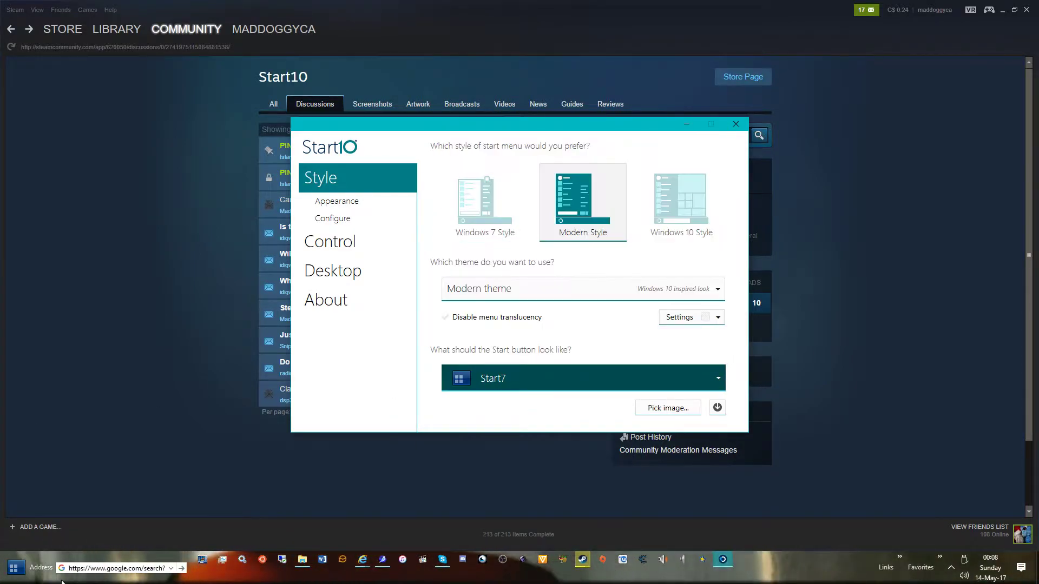
click(526, 382)
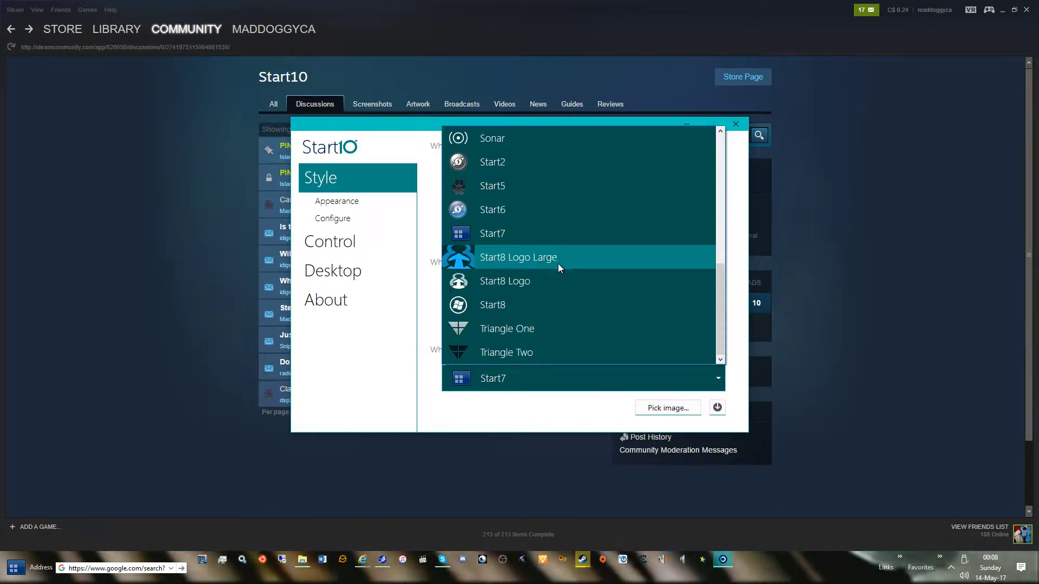
scroll(579, 266, up, 4)
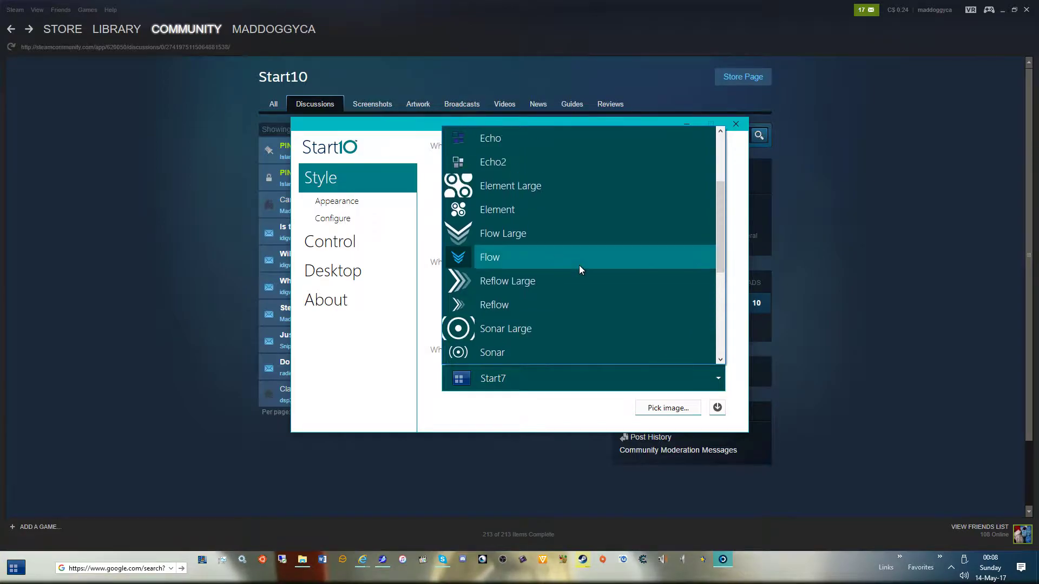
scroll(538, 189, up, 2)
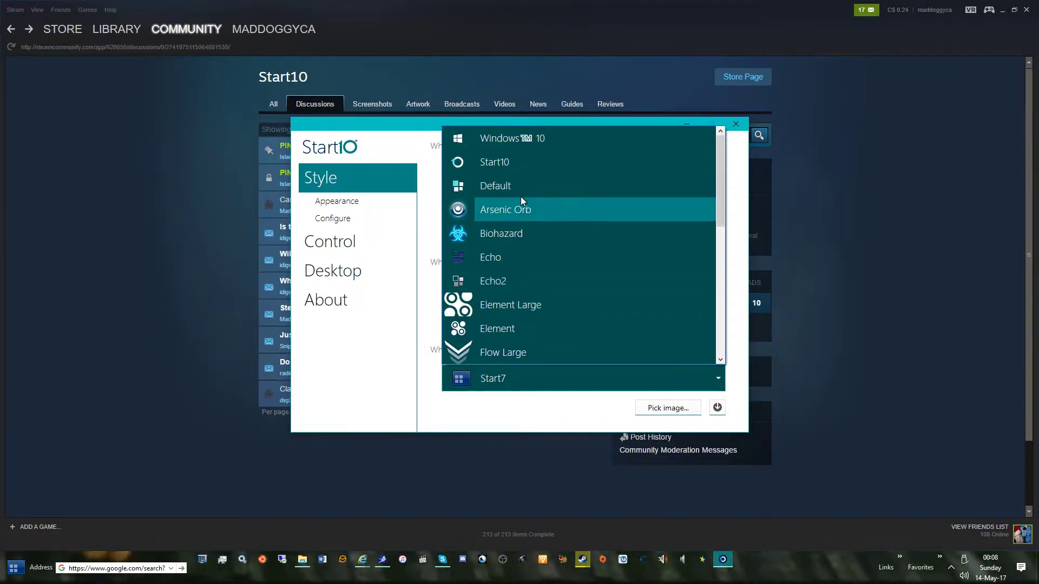
click(508, 190)
click(490, 378)
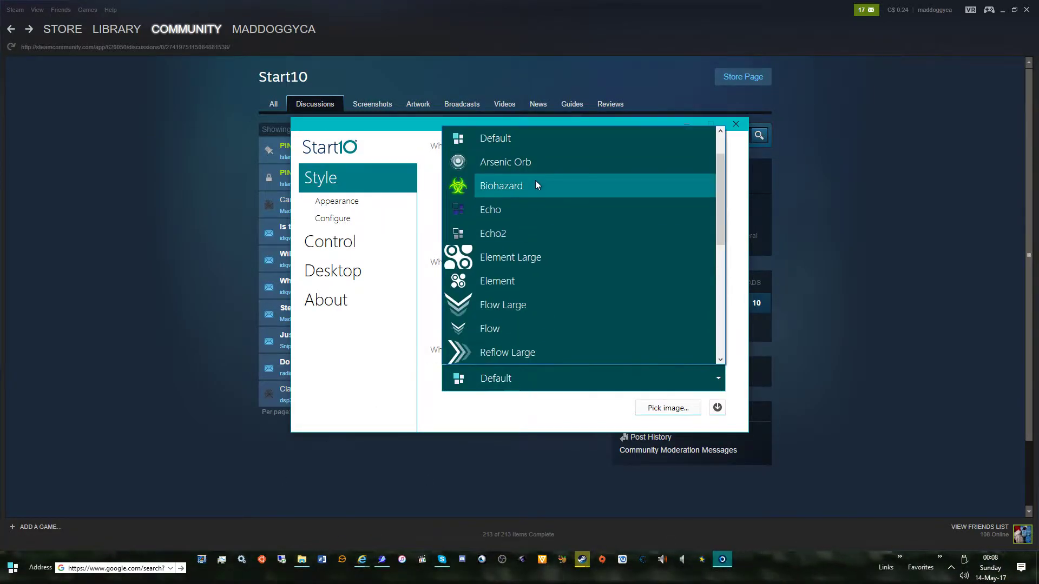
scroll(534, 181, up, 2)
click(531, 145)
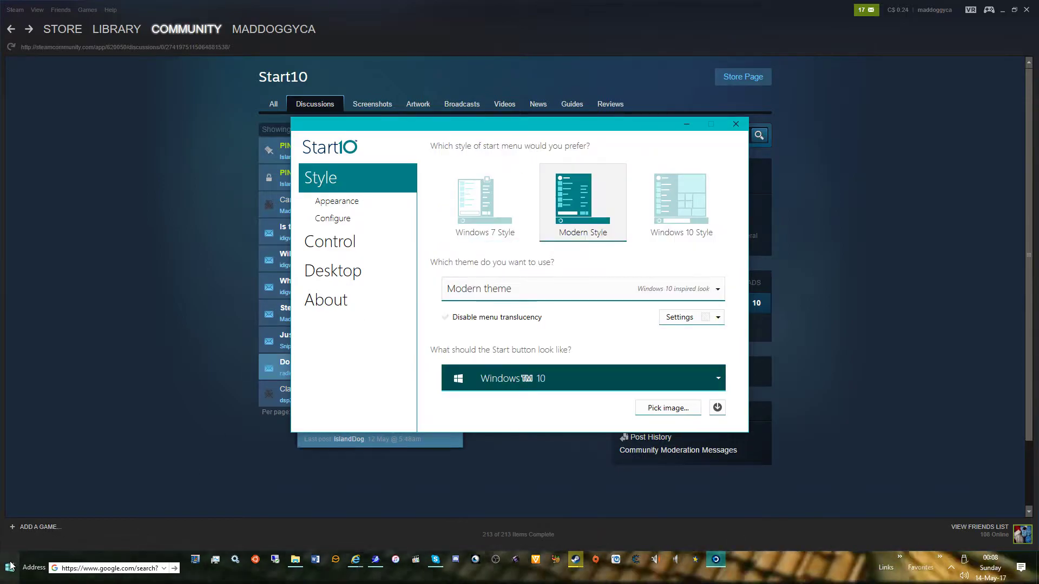
click(511, 368)
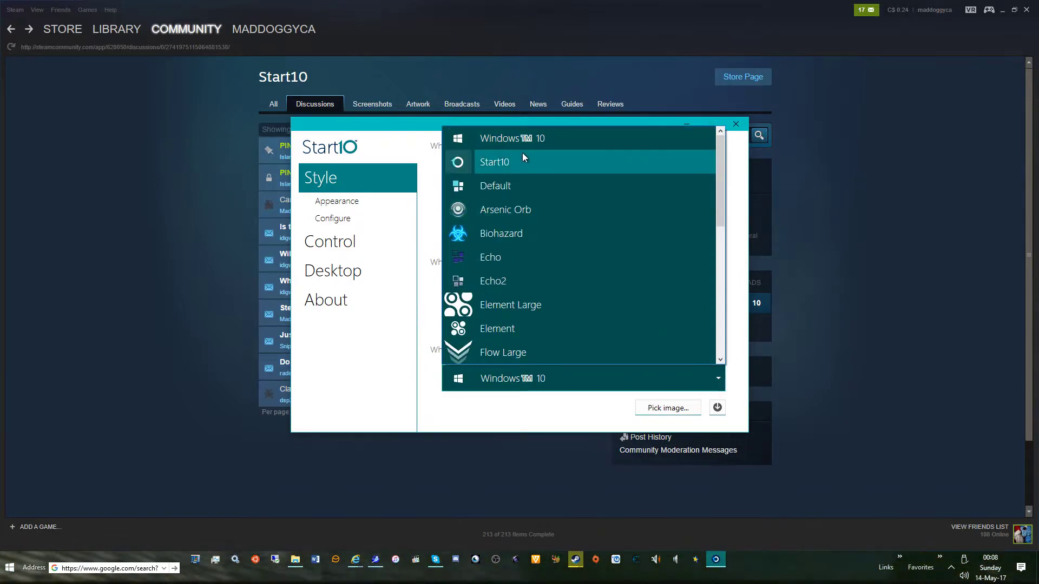
click(551, 143)
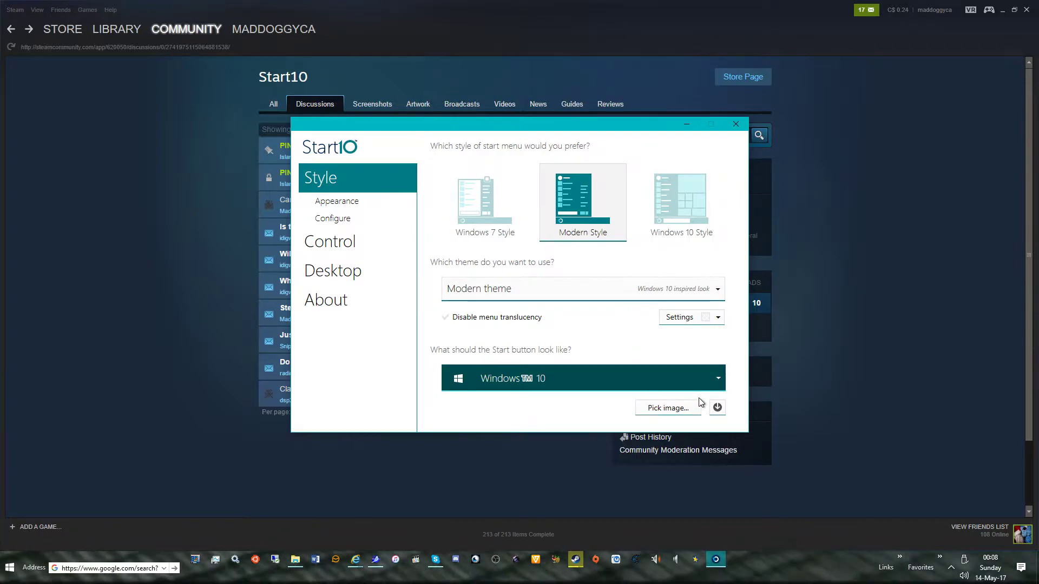
click(664, 407)
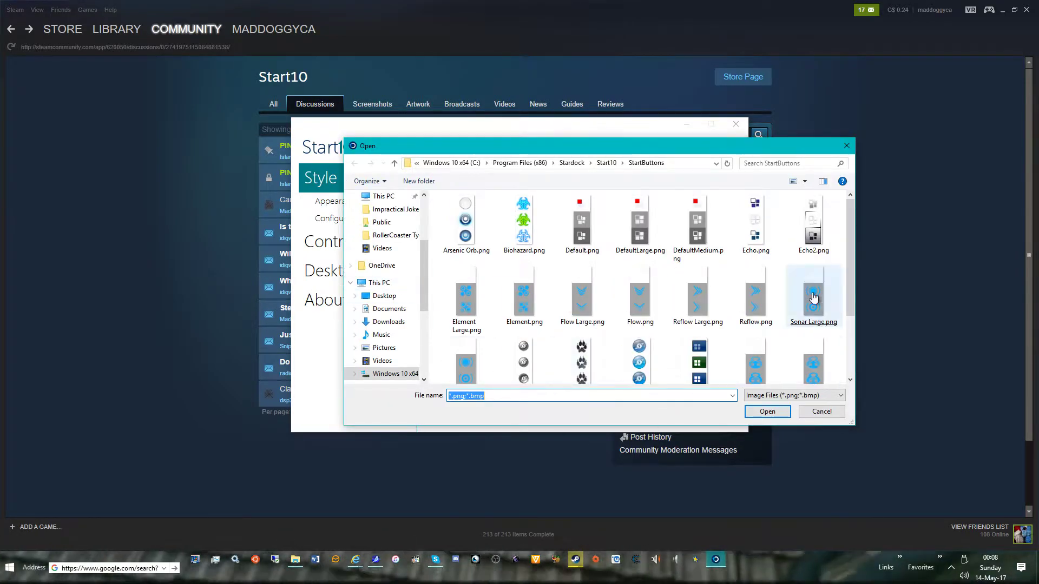
key(Escape)
click(717, 408)
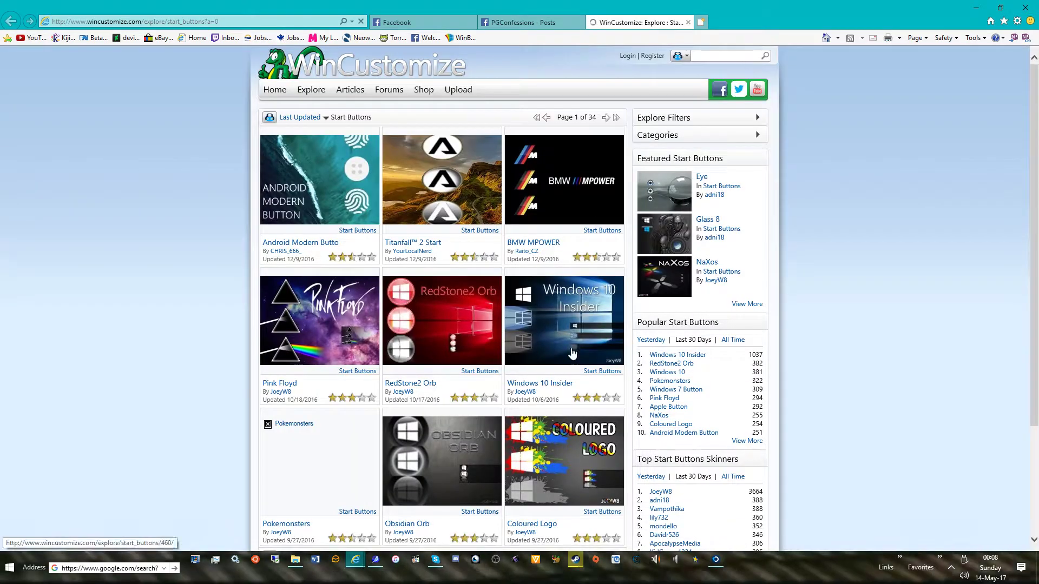
click(976, 7)
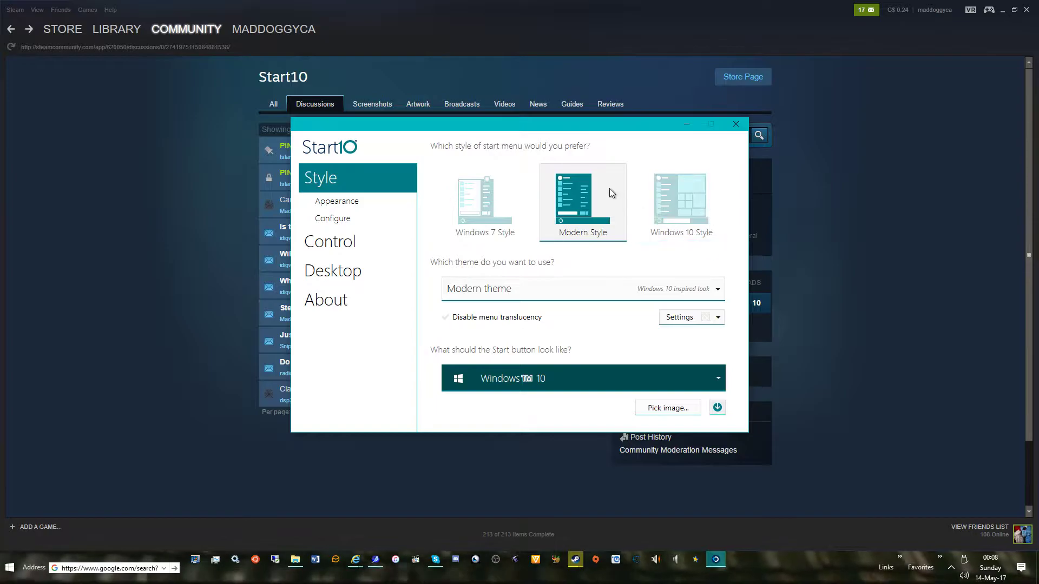
Switch to Windows 7 style with the Shadow theme and preview it
click(534, 292)
click(533, 291)
click(493, 233)
click(544, 286)
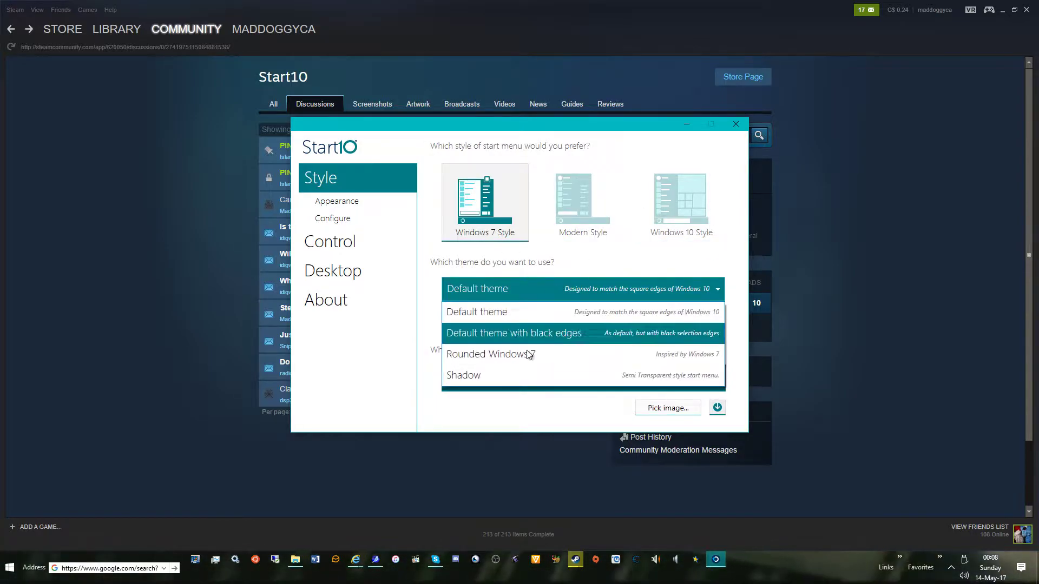
click(471, 376)
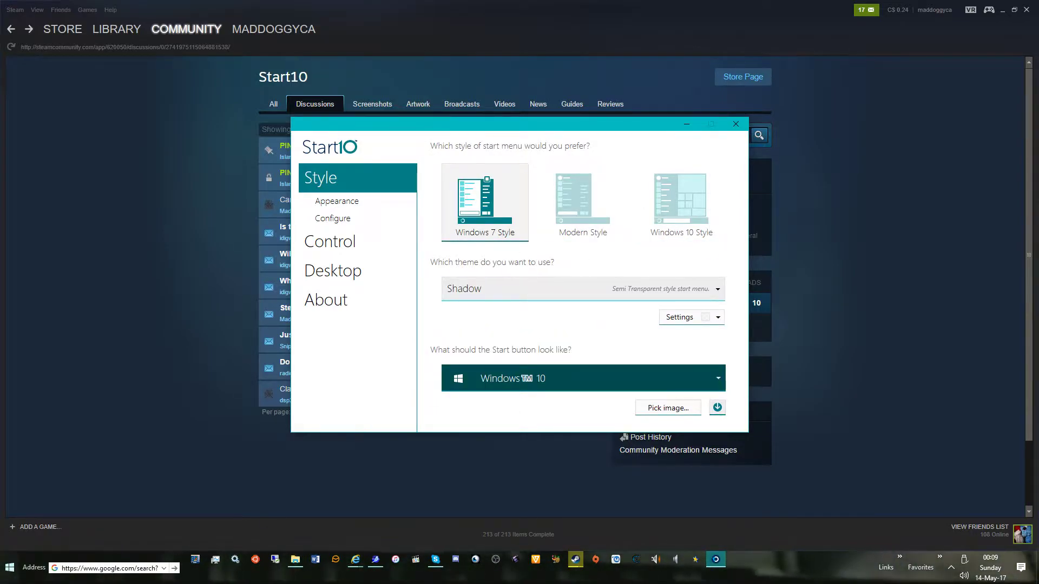
key(super)
Return to Modern style with the Modern theme and open the Appearance settings
click(575, 227)
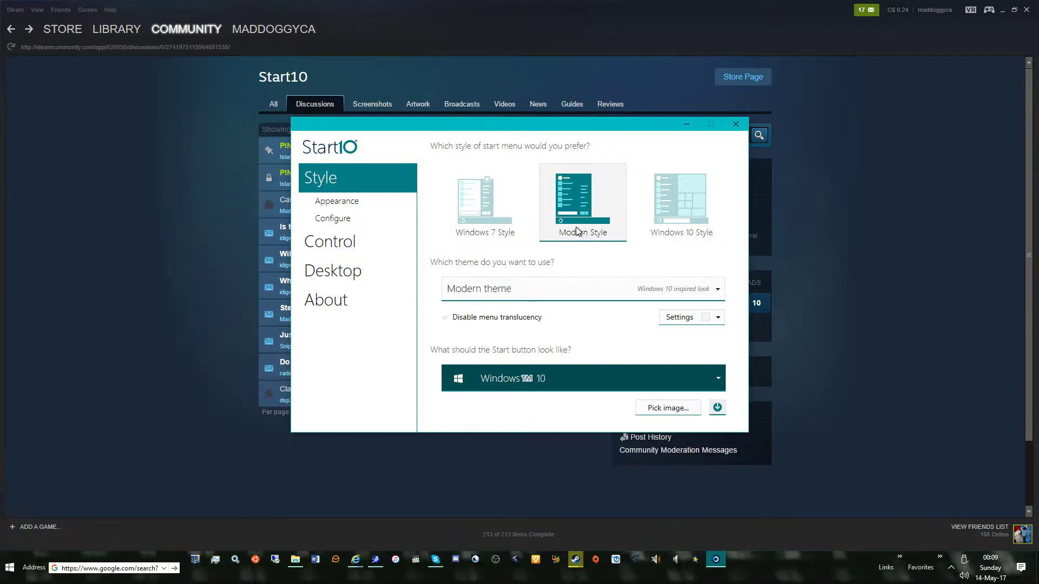
click(523, 301)
click(583, 312)
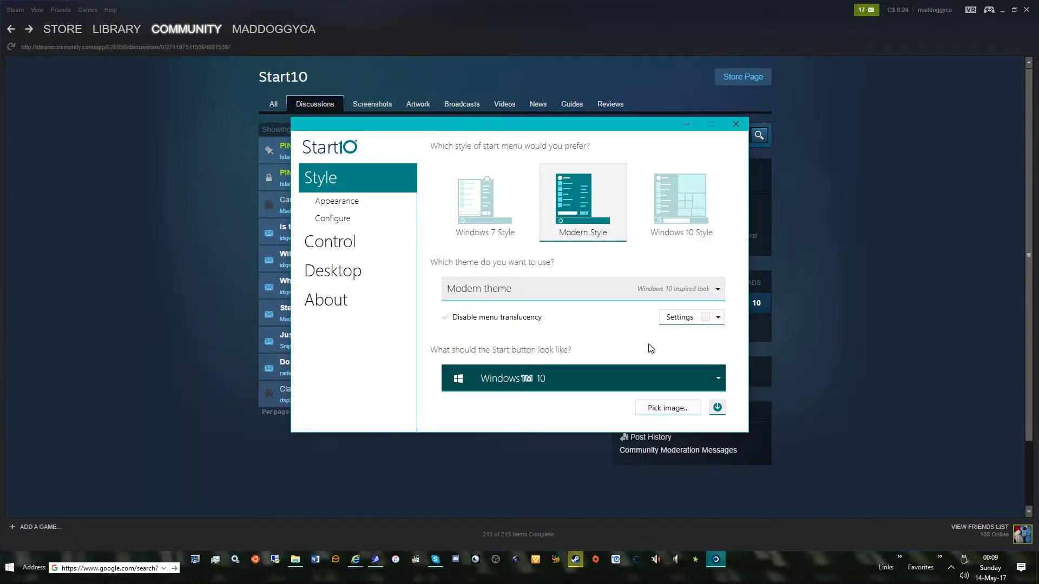
click(348, 210)
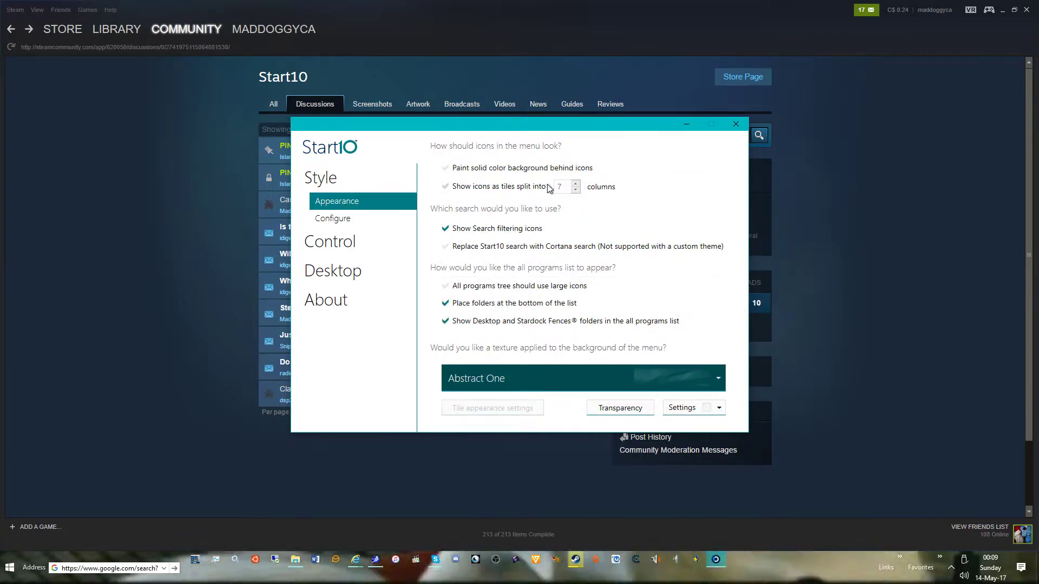
Preview menu icons shown as tiles, then turn tiled icons back off
click(472, 188)
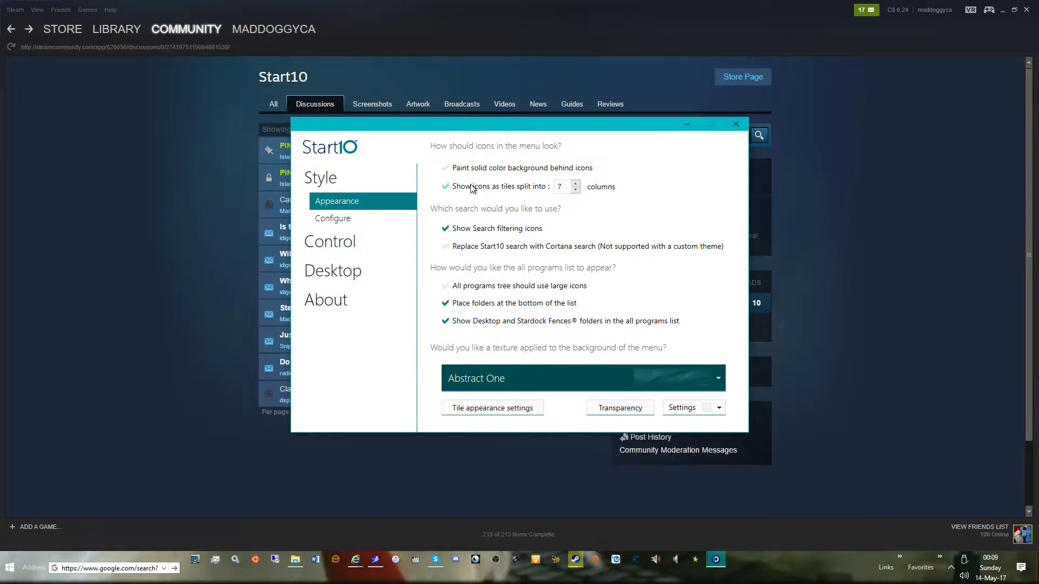
click(12, 575)
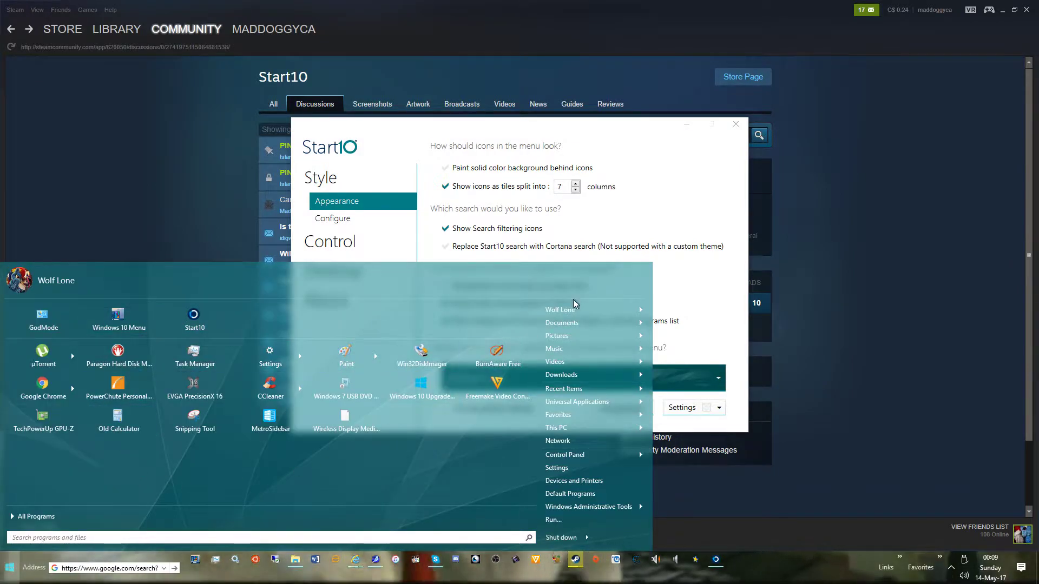
click(444, 186)
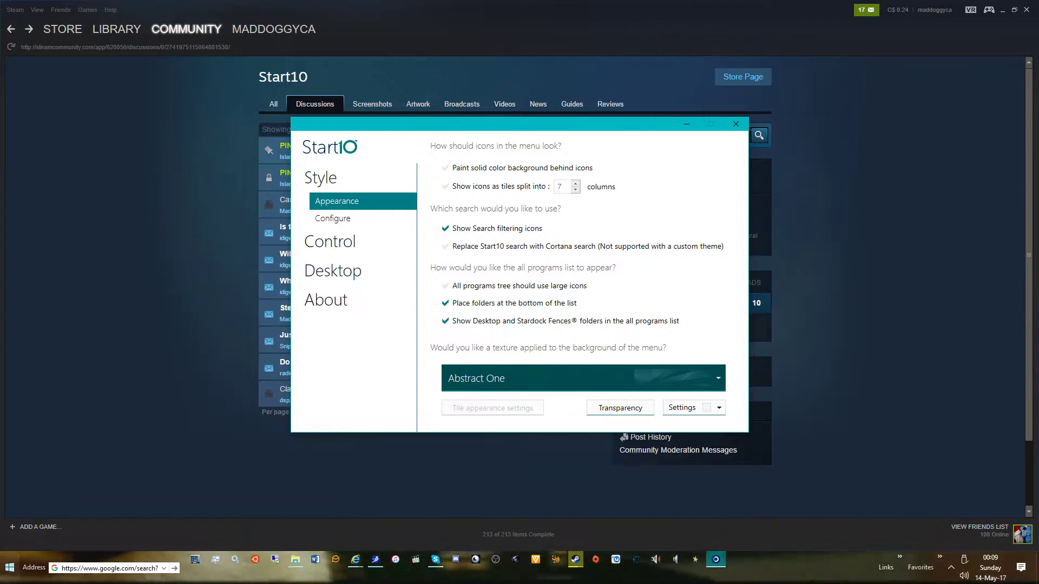
key(super)
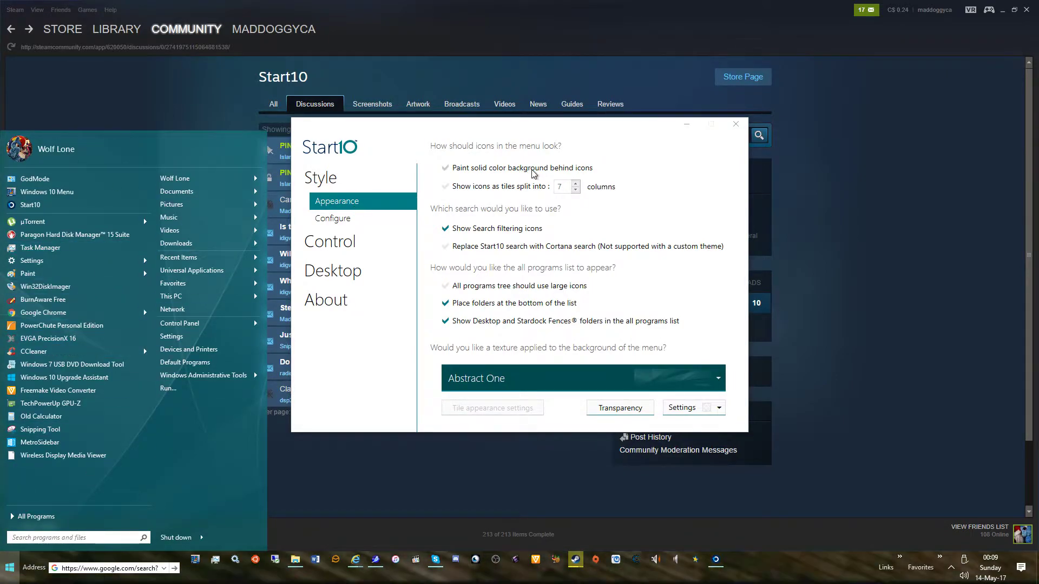
Try a solid color background behind icons, then switch it off again
click(515, 170)
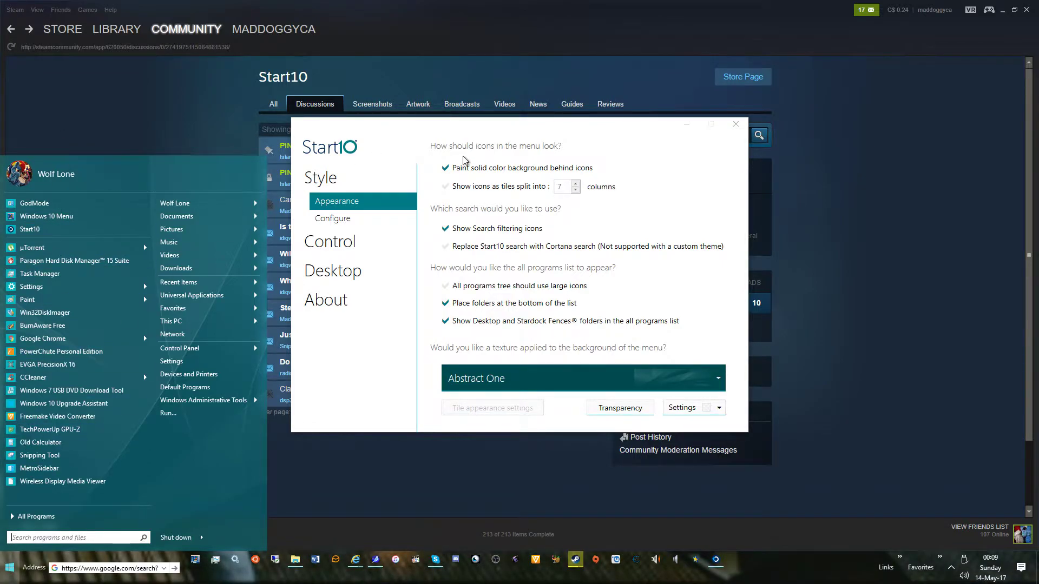
click(519, 169)
click(529, 169)
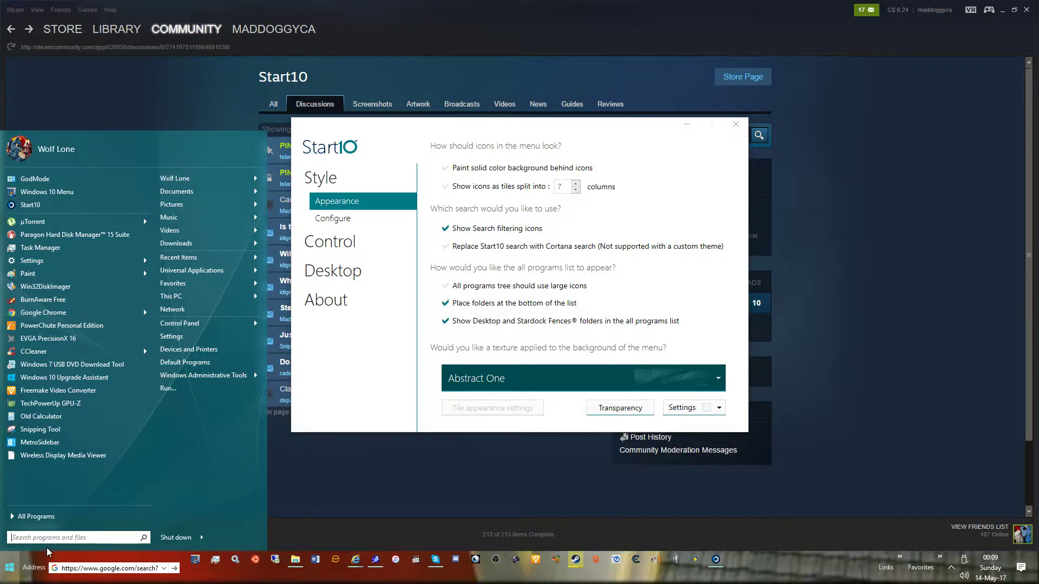
Search 'help' and filter by Control Panel, music, files and folders, and mail, then close
text(he)
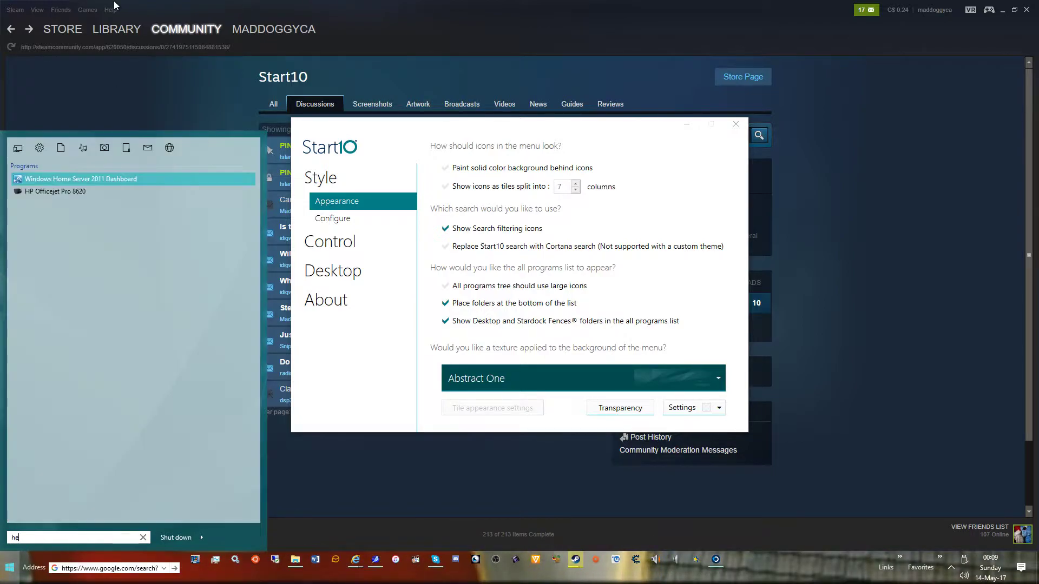
text(lp)
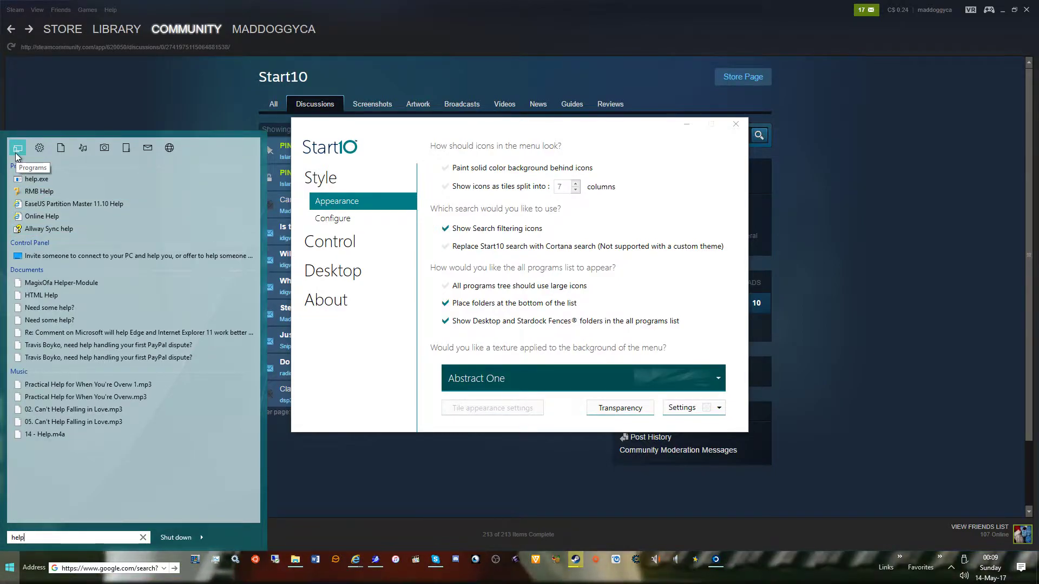
click(38, 148)
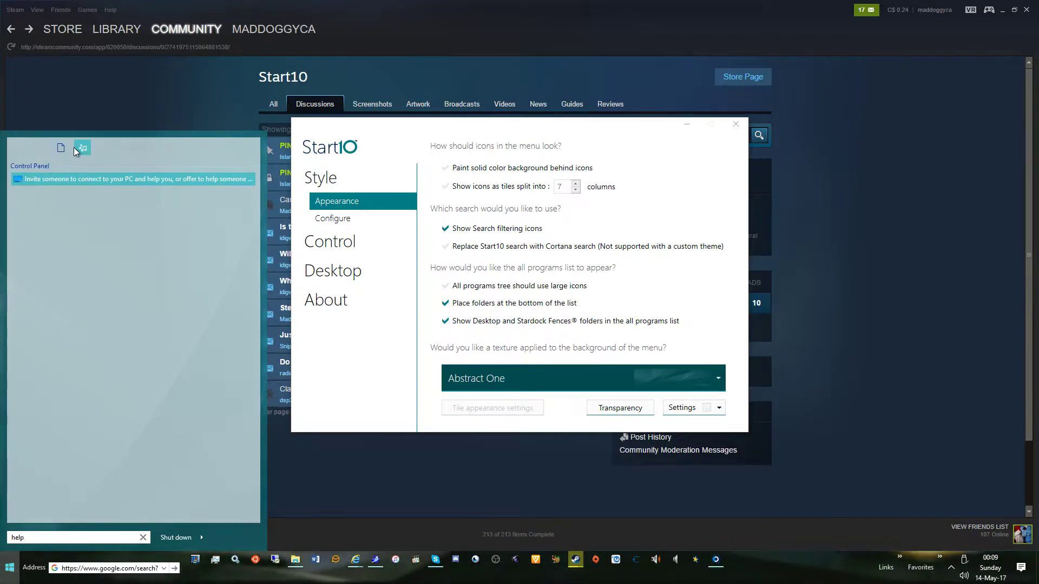
click(60, 154)
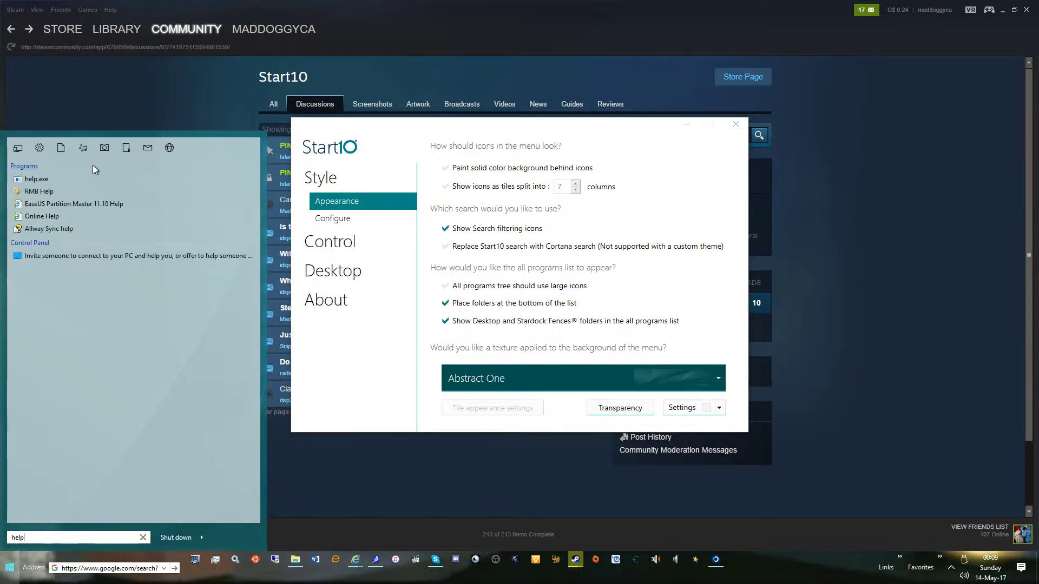
click(88, 149)
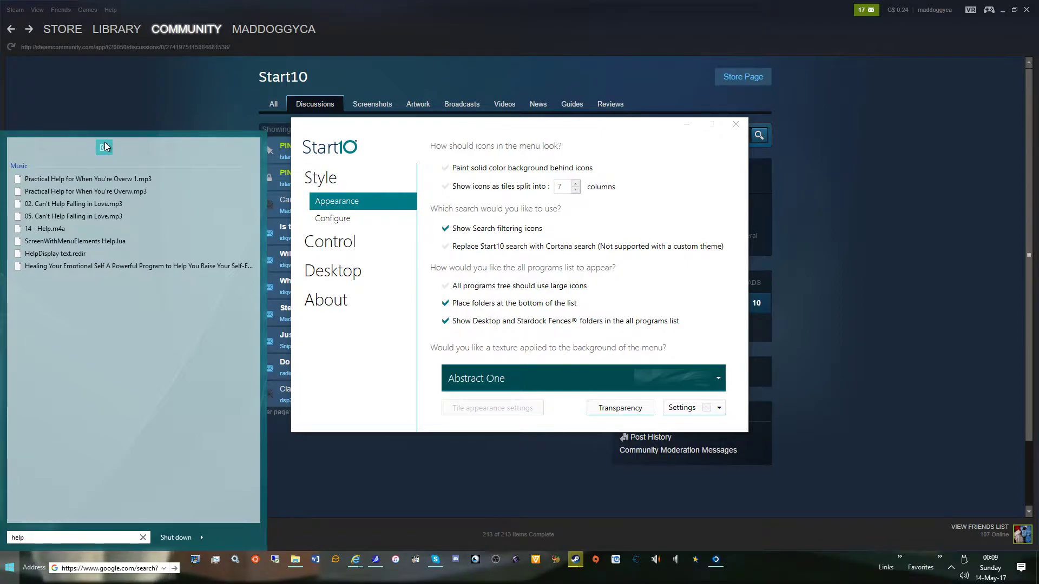
click(106, 146)
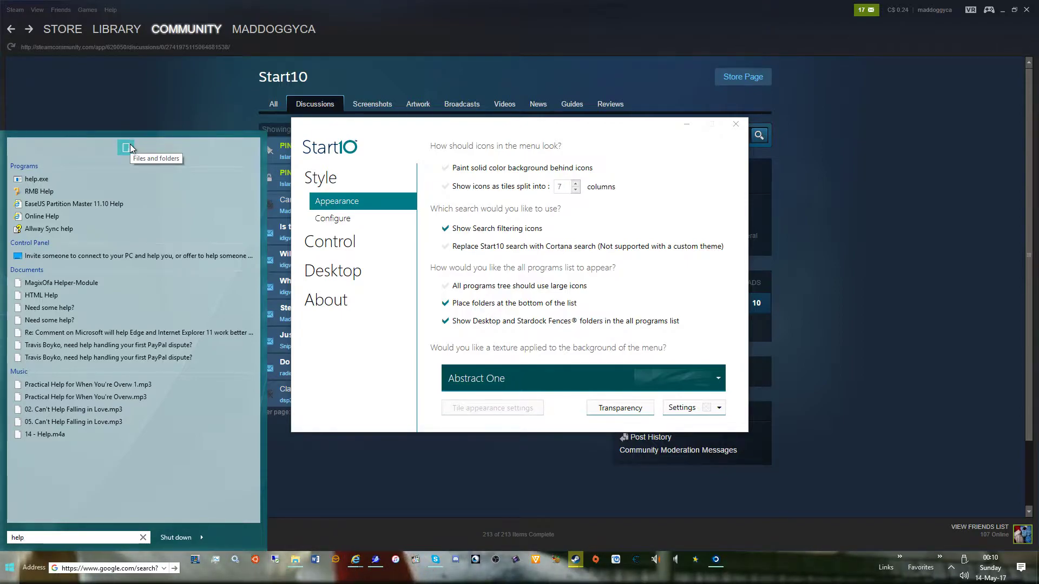
click(127, 147)
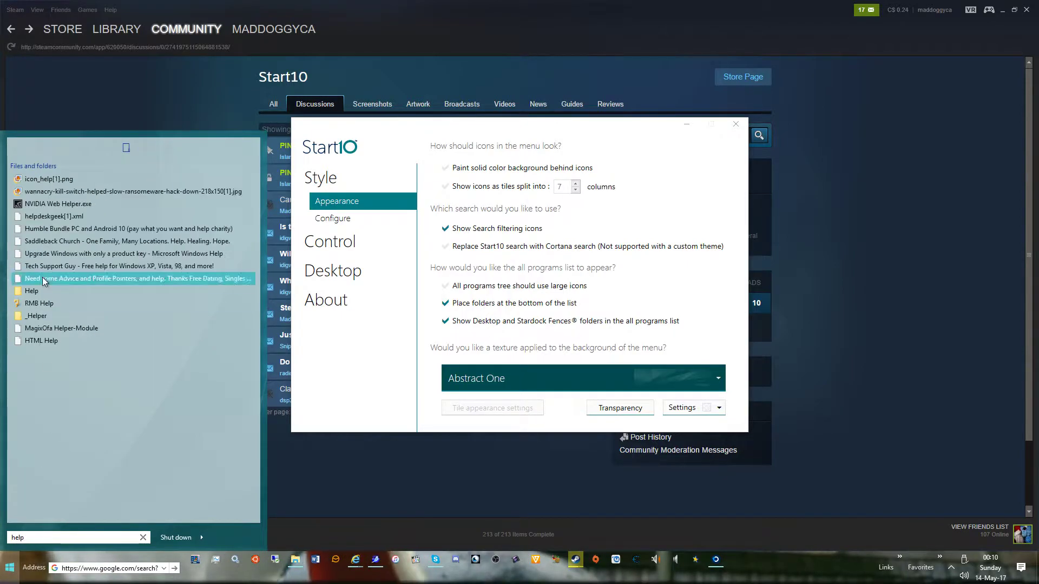
click(143, 146)
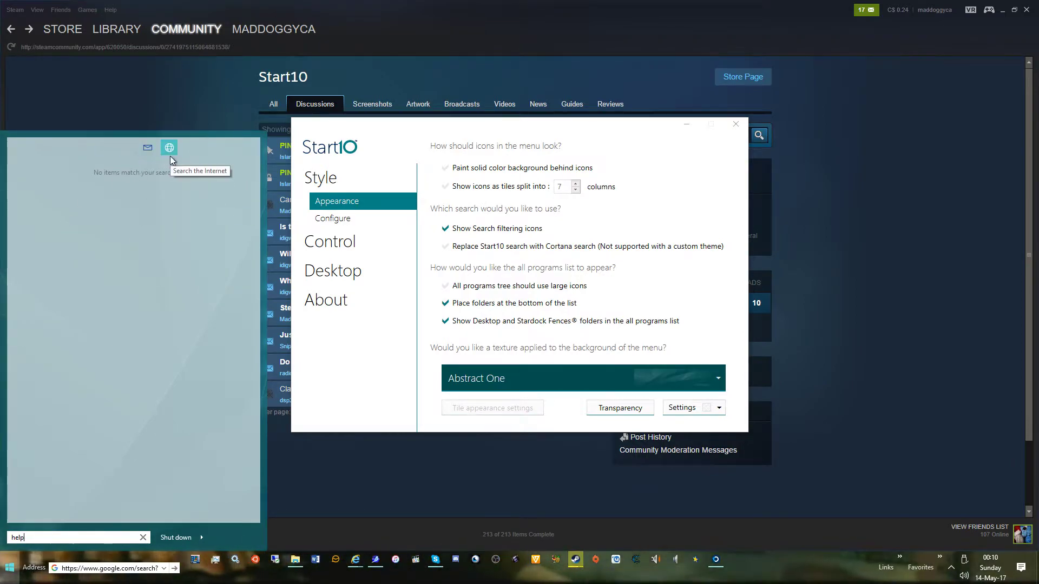
click(170, 156)
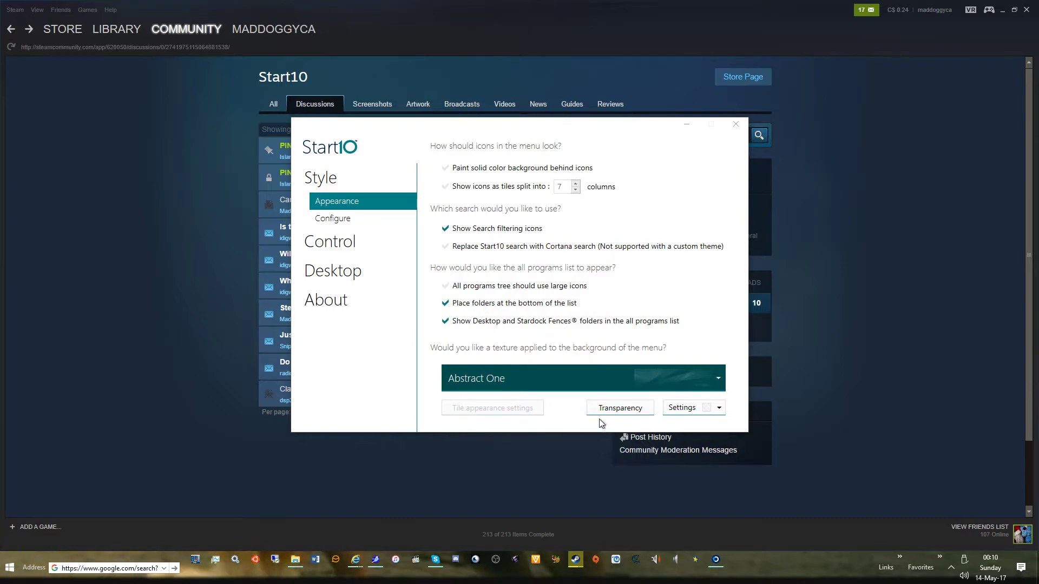
Check the texture and transparency settings, keeping Abstract One at 60% solid, and preview
click(547, 368)
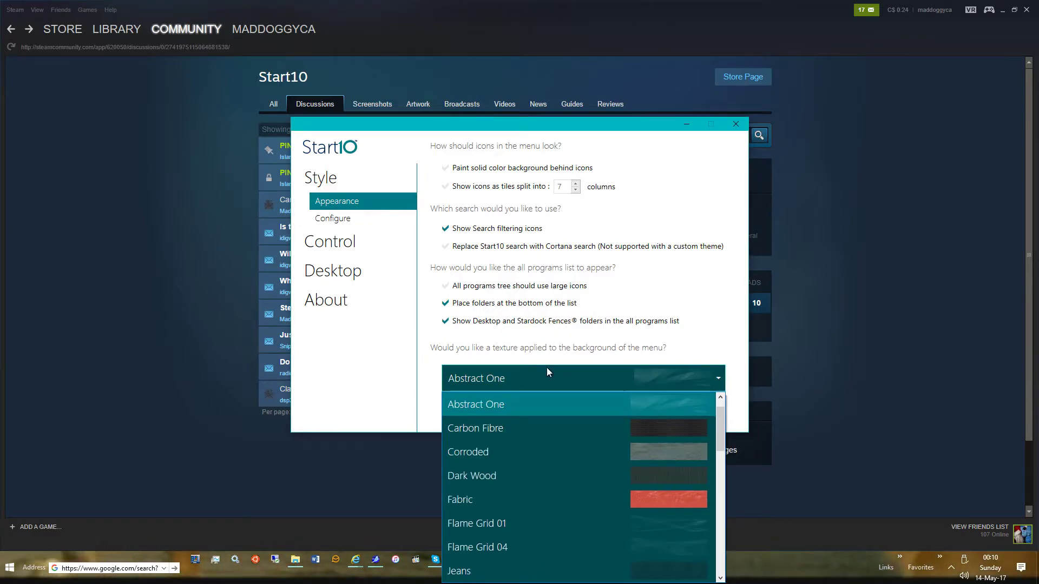
click(546, 372)
click(617, 409)
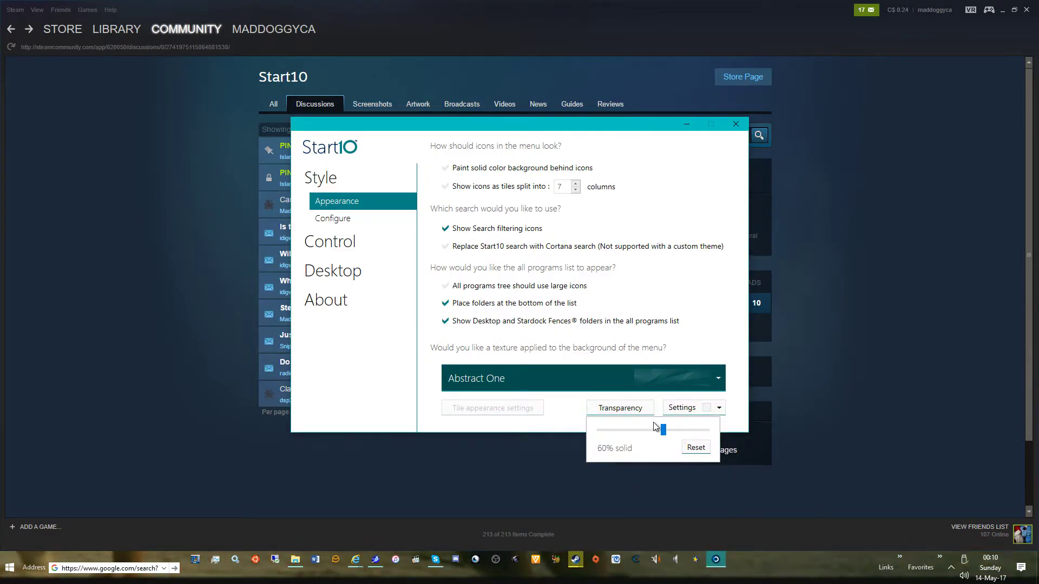
click(560, 368)
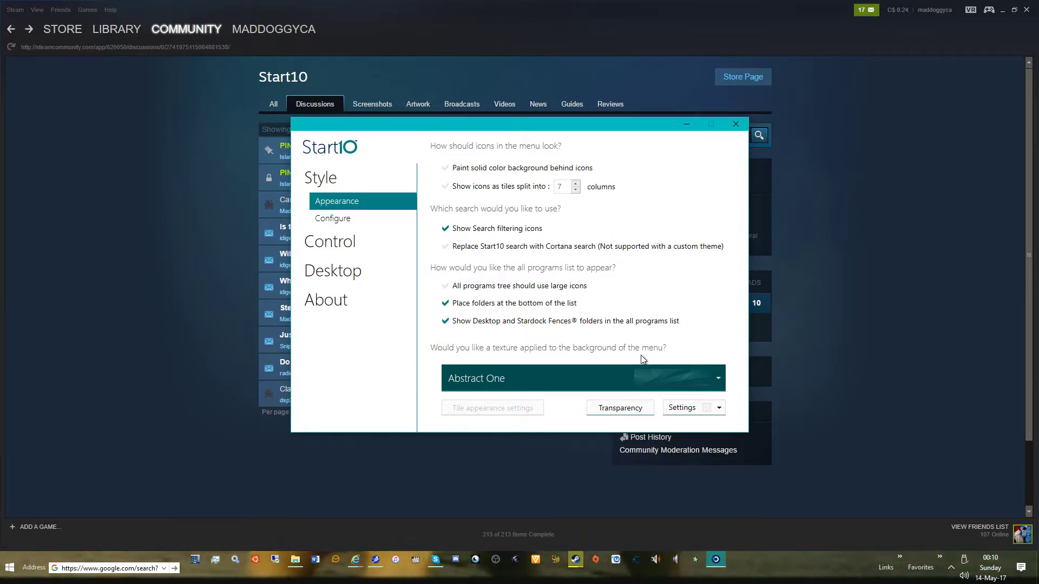
click(562, 384)
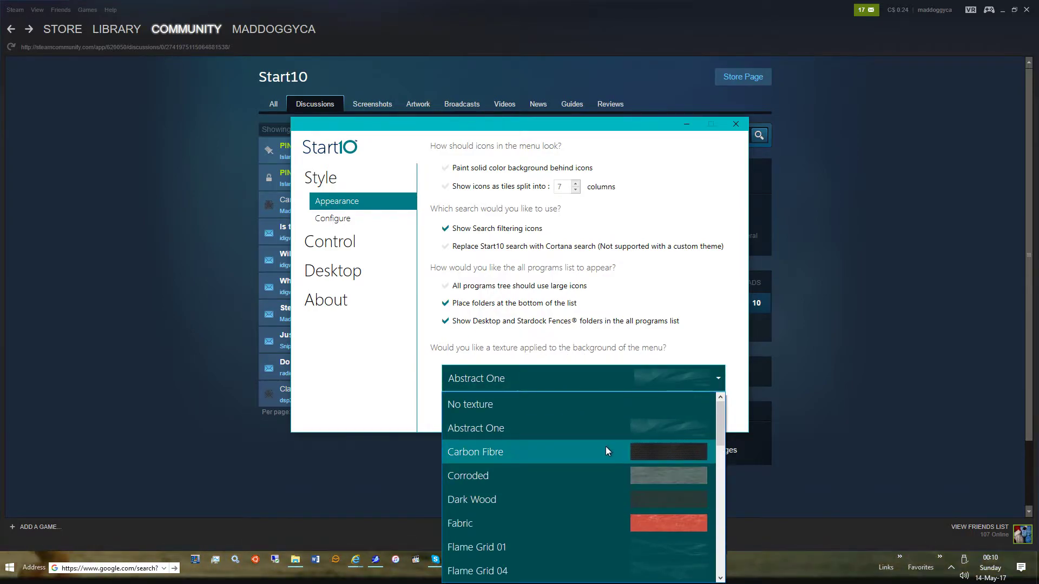
click(611, 424)
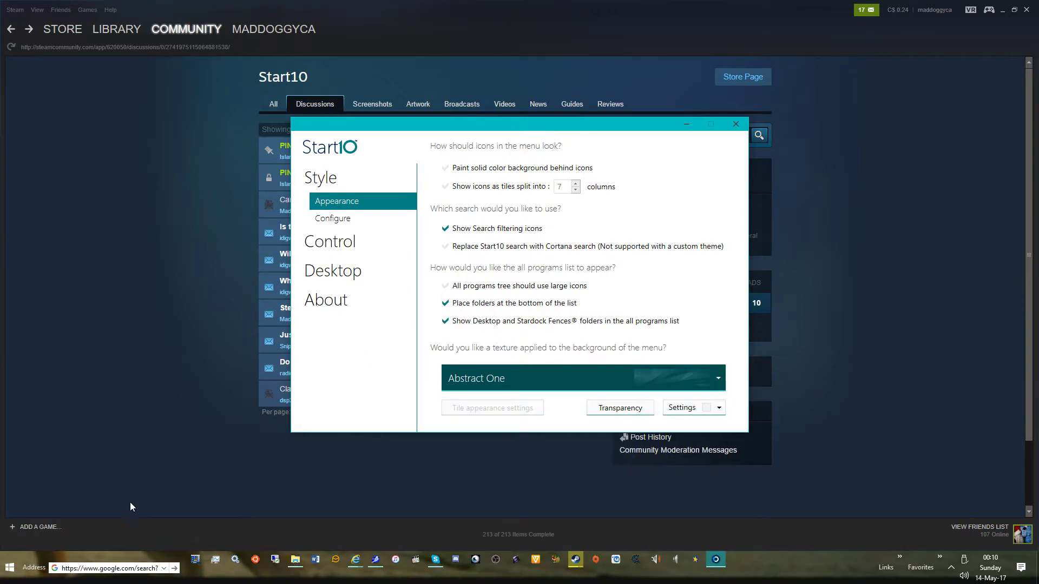
click(20, 560)
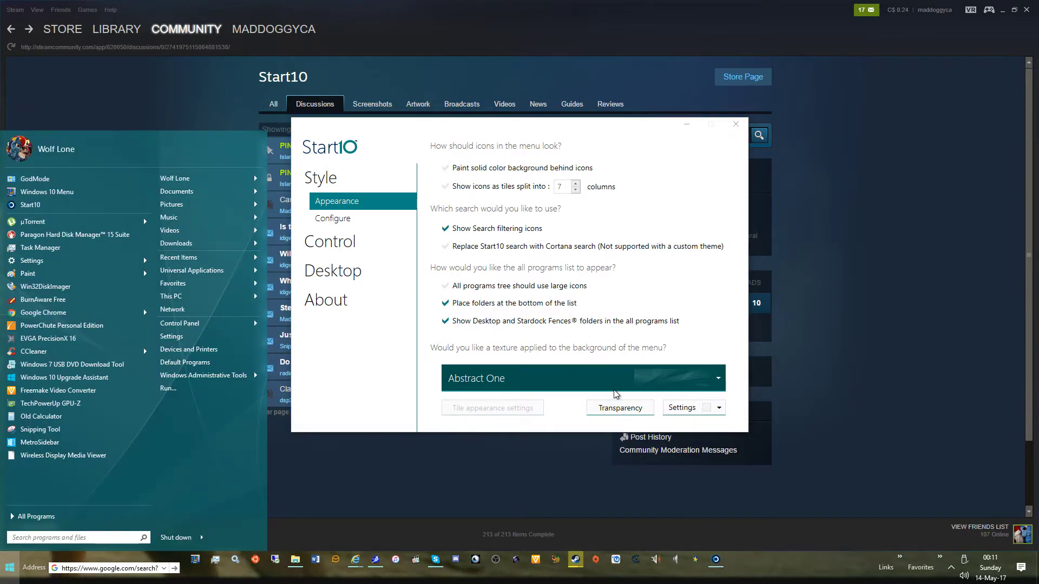
Make the menu background 0% solid and preview the transparent menu
click(625, 415)
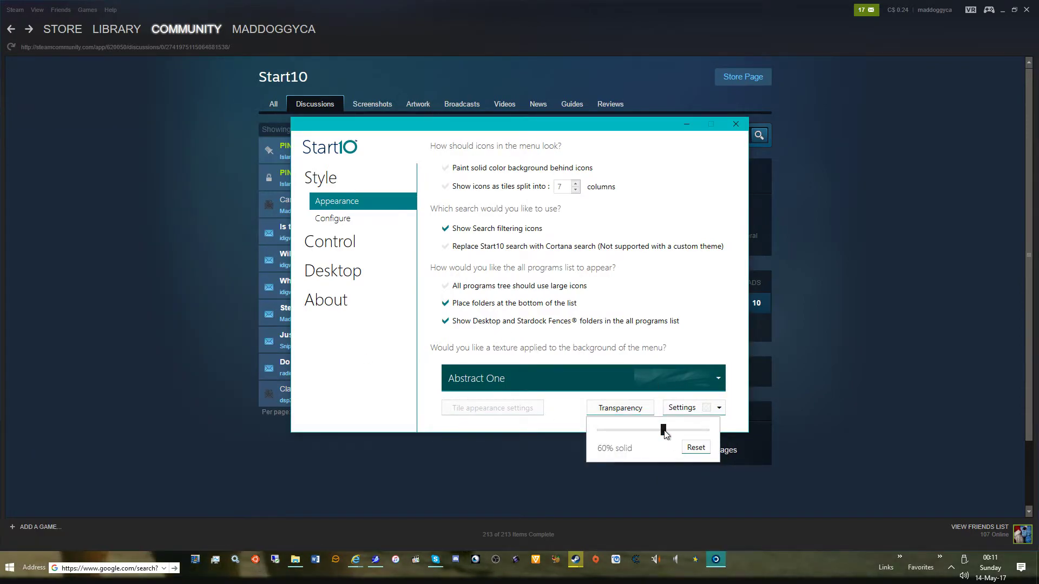
drag(560, 436, 560, 437)
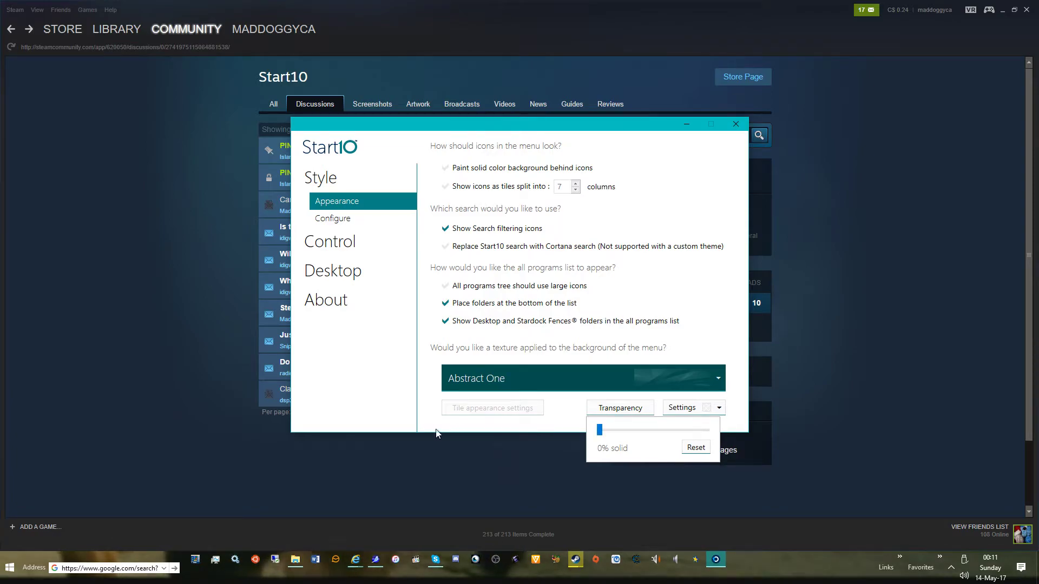
click(10, 567)
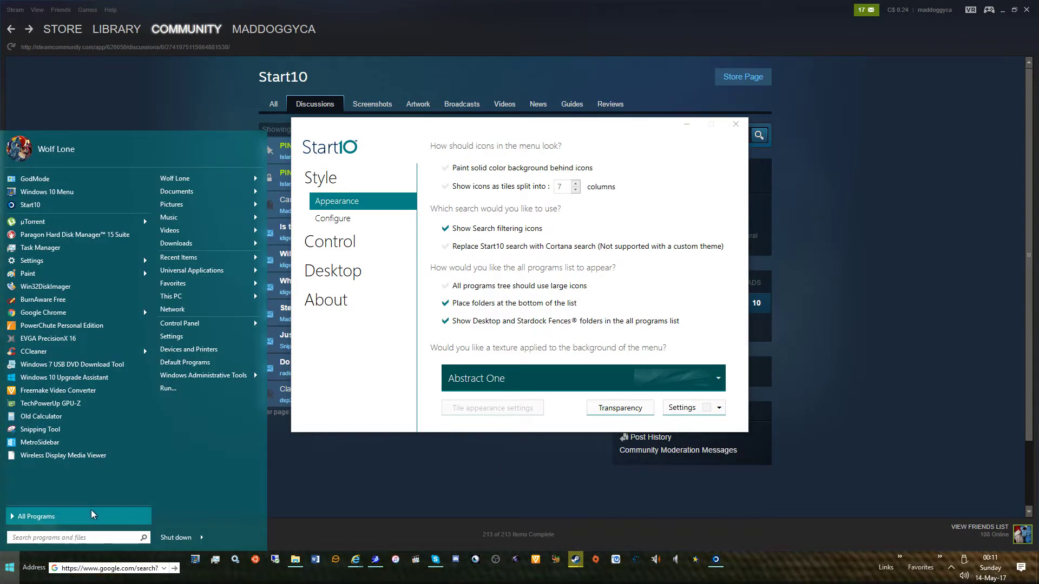
click(611, 379)
Set the menu background to 100% solid and preview the start menu
click(633, 401)
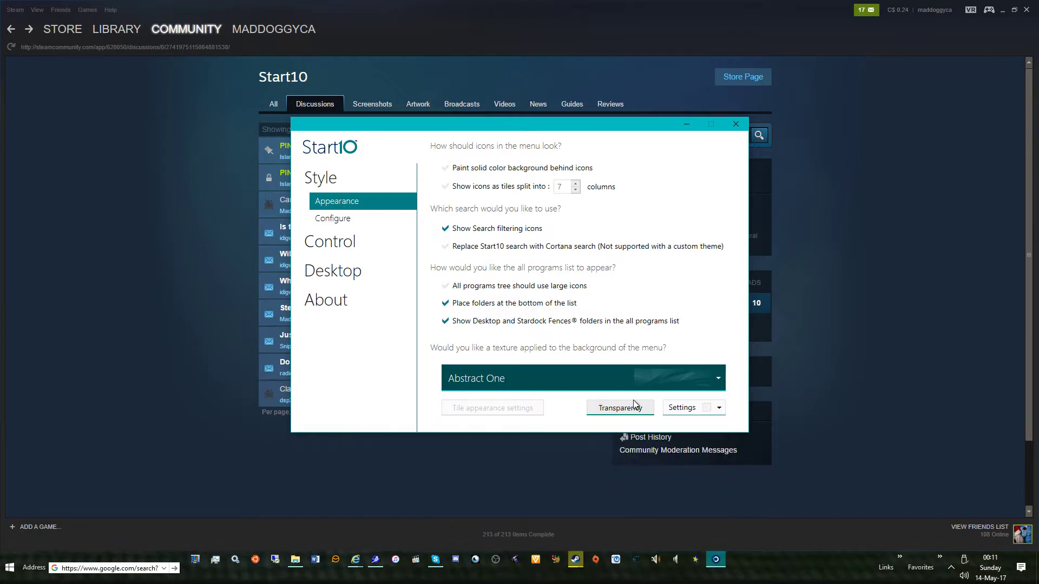
click(618, 407)
drag(600, 430, 788, 427)
click(9, 568)
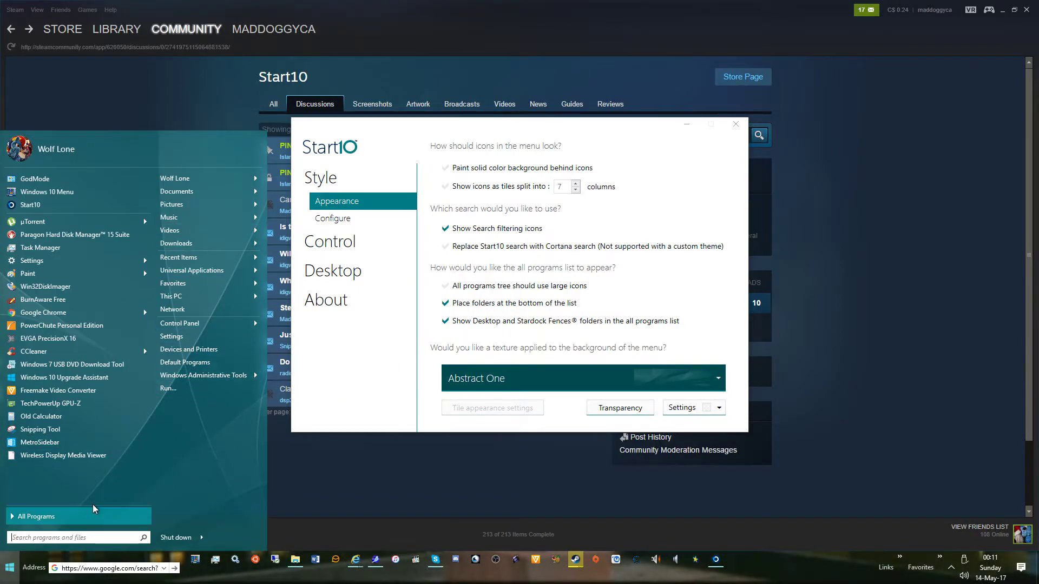
Try No texture for the menu background, then restore Abstract One and preview
click(680, 380)
scroll(687, 444, down, 10)
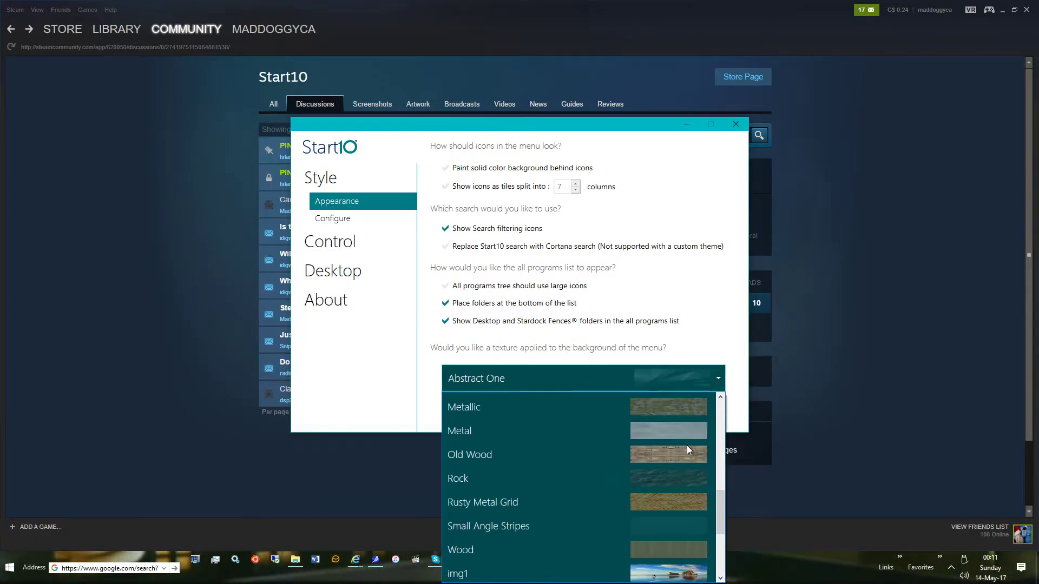
scroll(677, 470, up, 15)
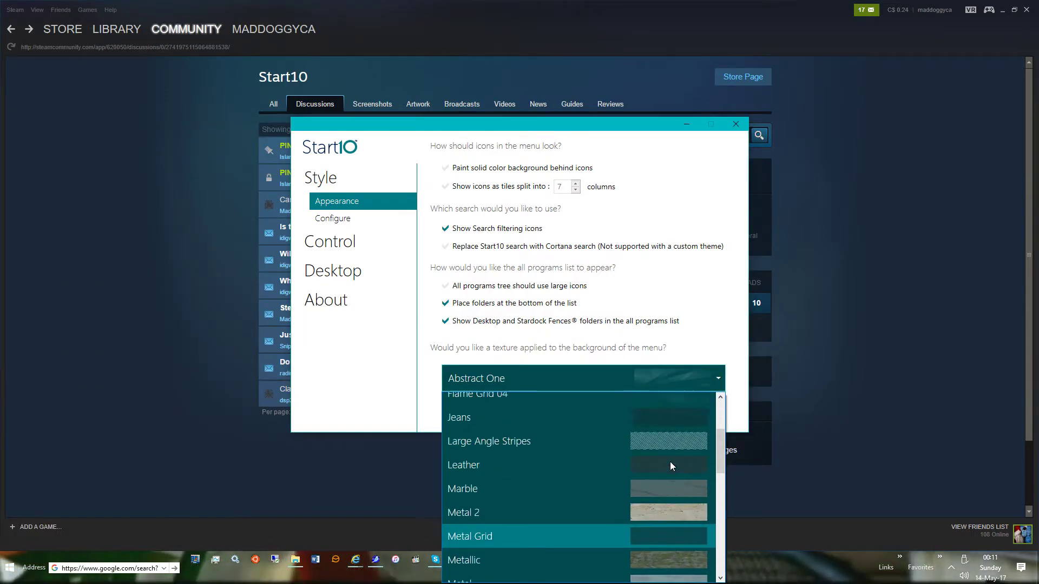
click(638, 404)
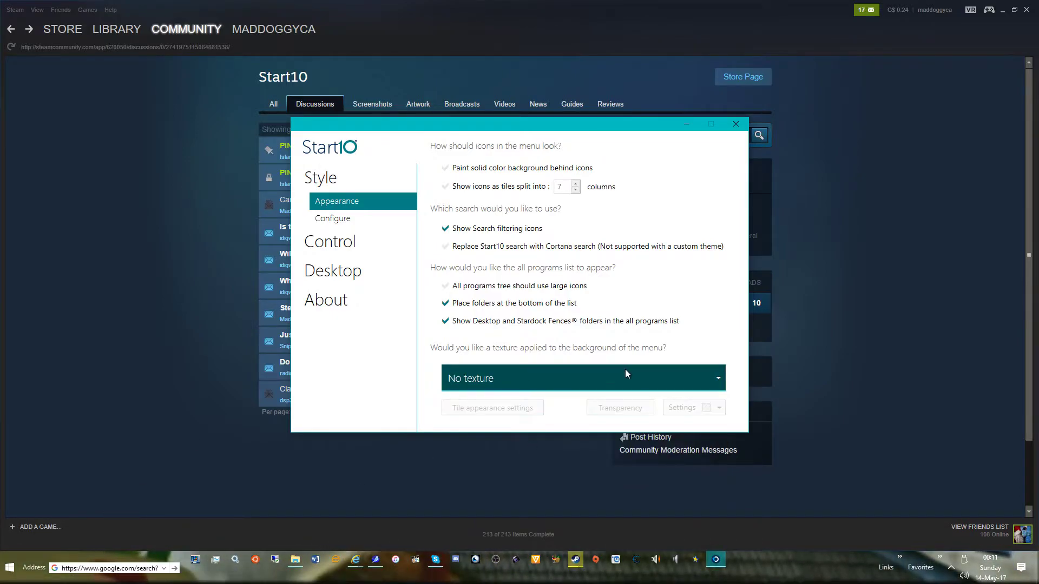
click(642, 389)
click(659, 421)
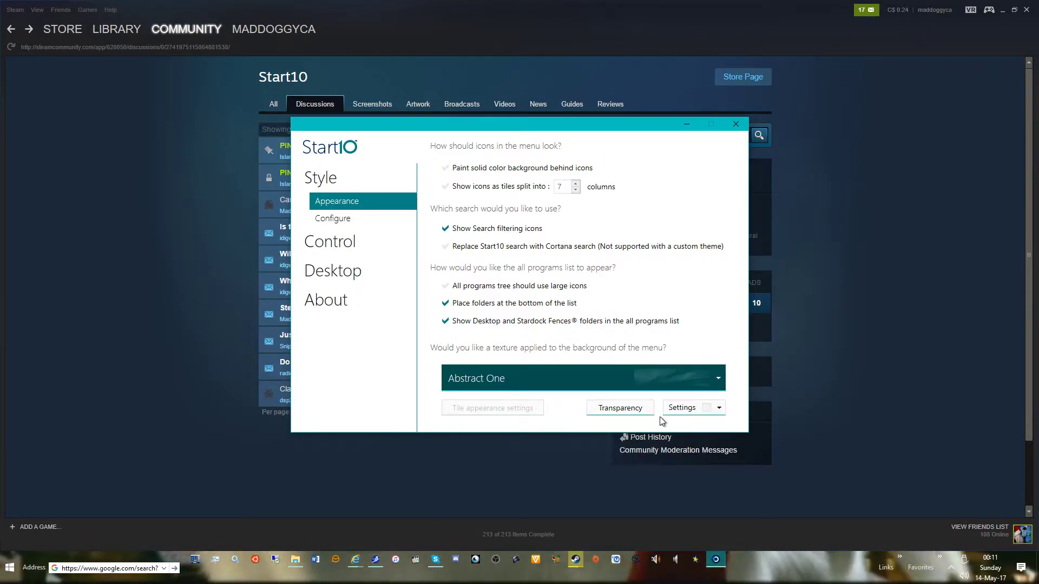
click(9, 567)
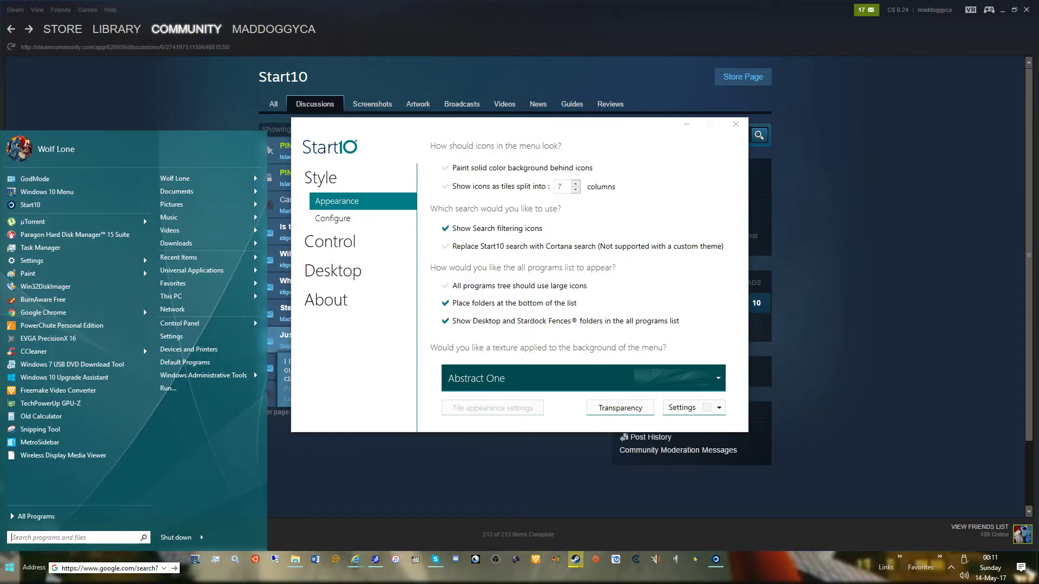
click(688, 346)
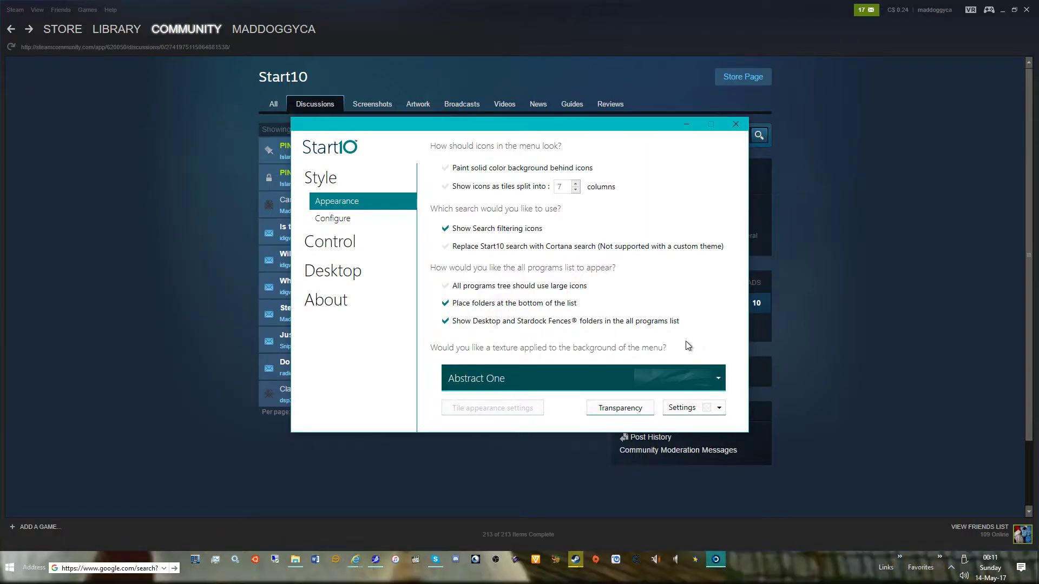
Stretch the Abstract One texture to show it entirely and preview the menu
click(720, 408)
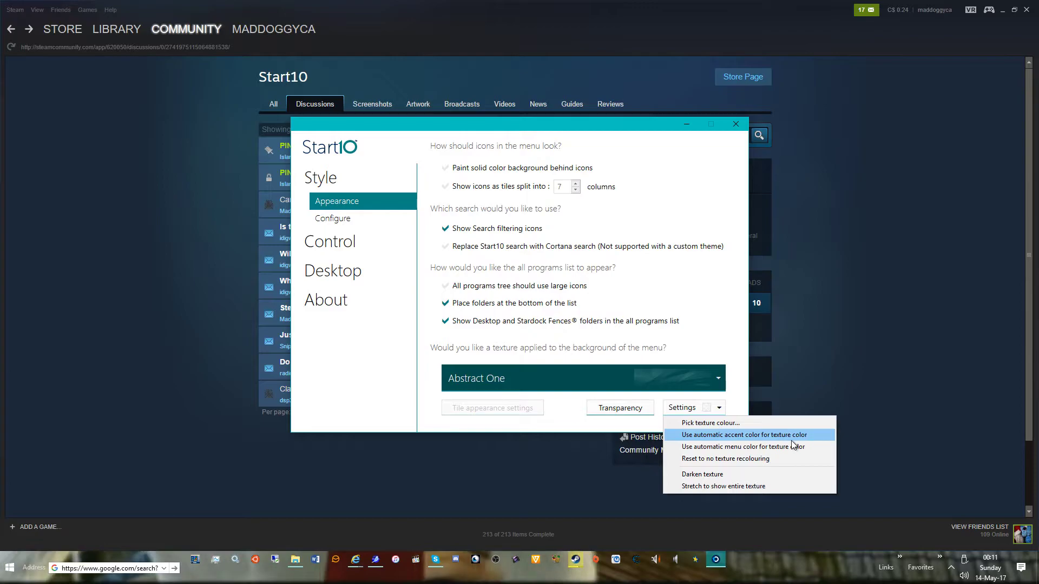
click(736, 486)
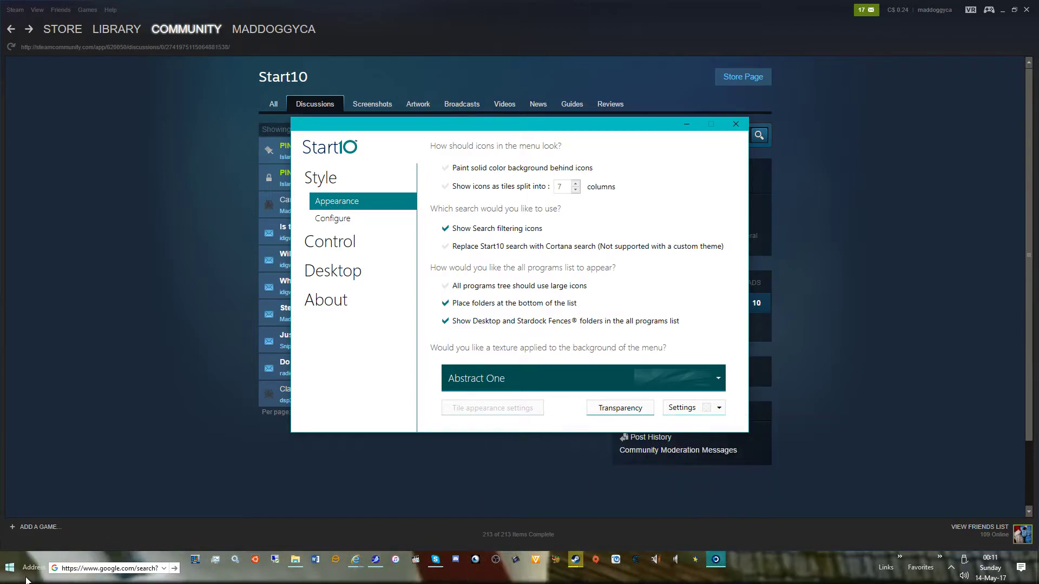
click(11, 567)
Change the menu background texture to Fabric and preview the start menu
click(667, 378)
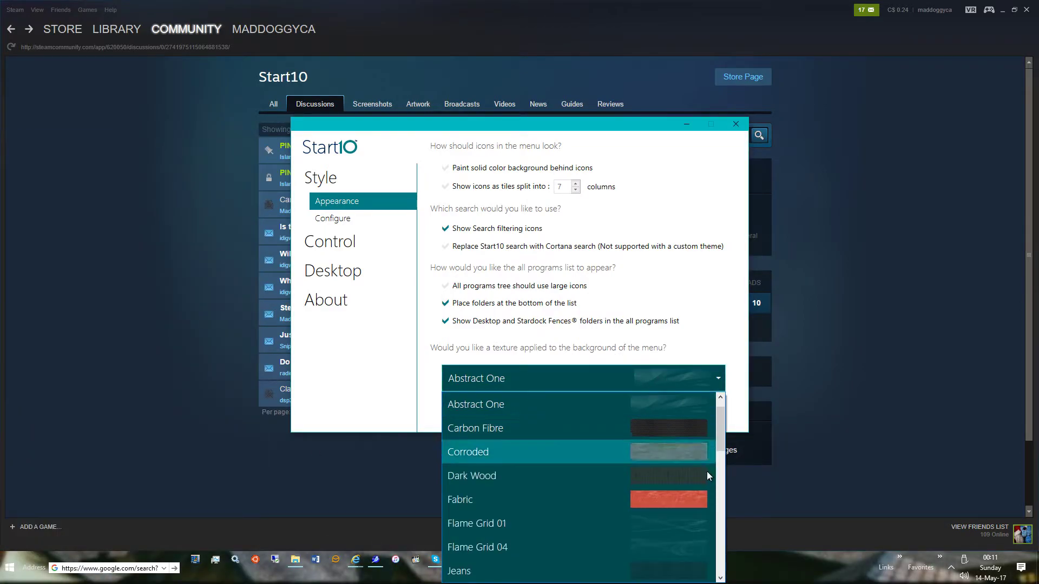
scroll(707, 472, down, 3)
scroll(645, 411, up, 3)
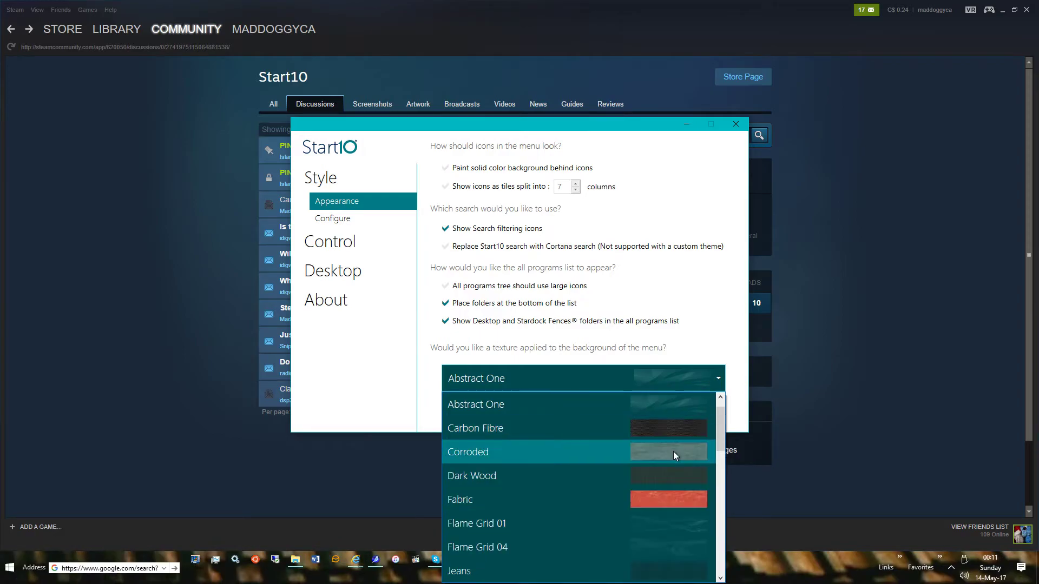
click(678, 495)
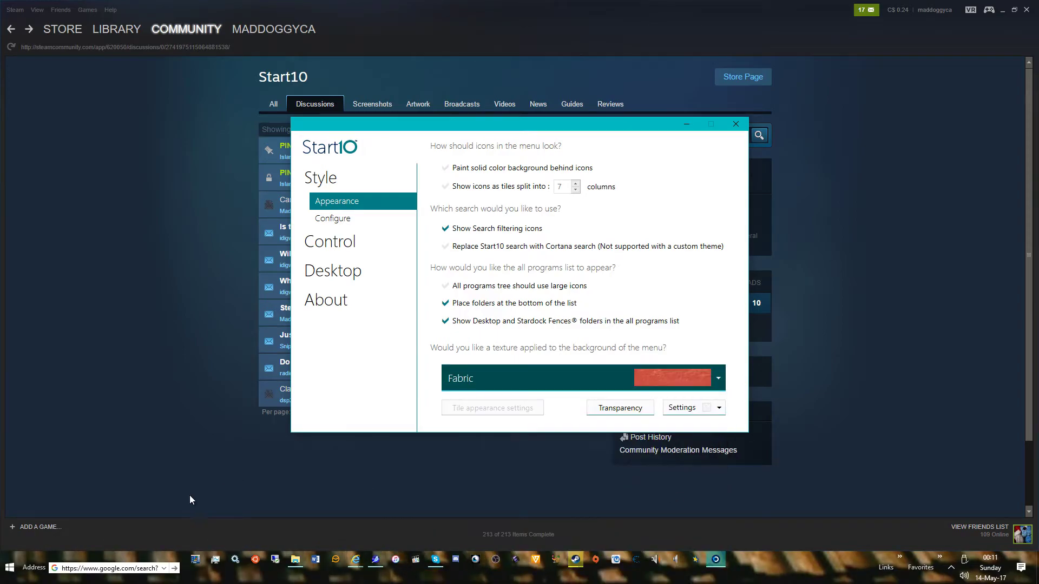
click(11, 566)
click(719, 407)
click(719, 408)
click(723, 475)
key(super)
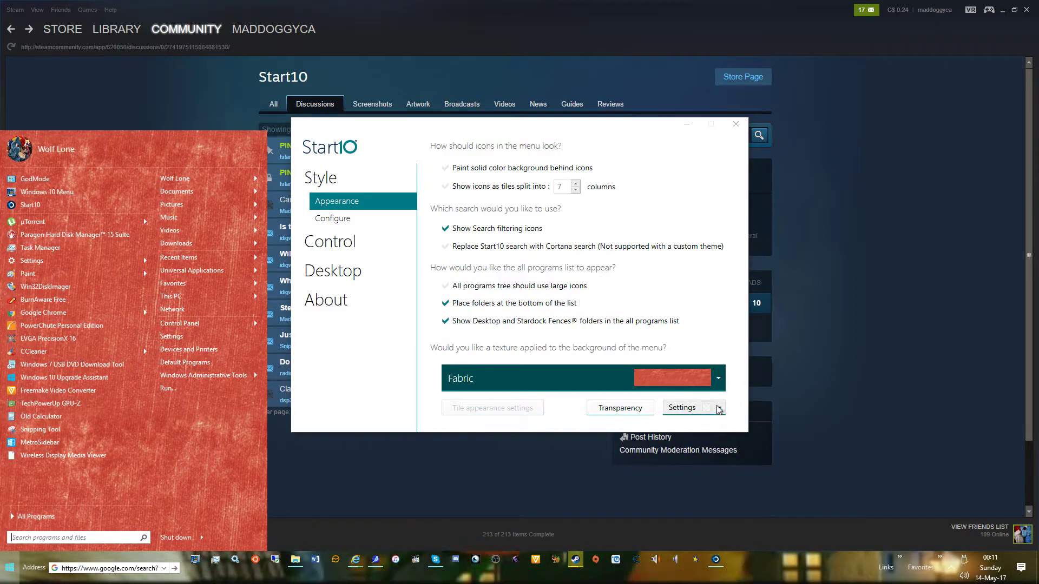
Darken the Fabric texture and stretch it to show entirely, previewing each change
click(710, 409)
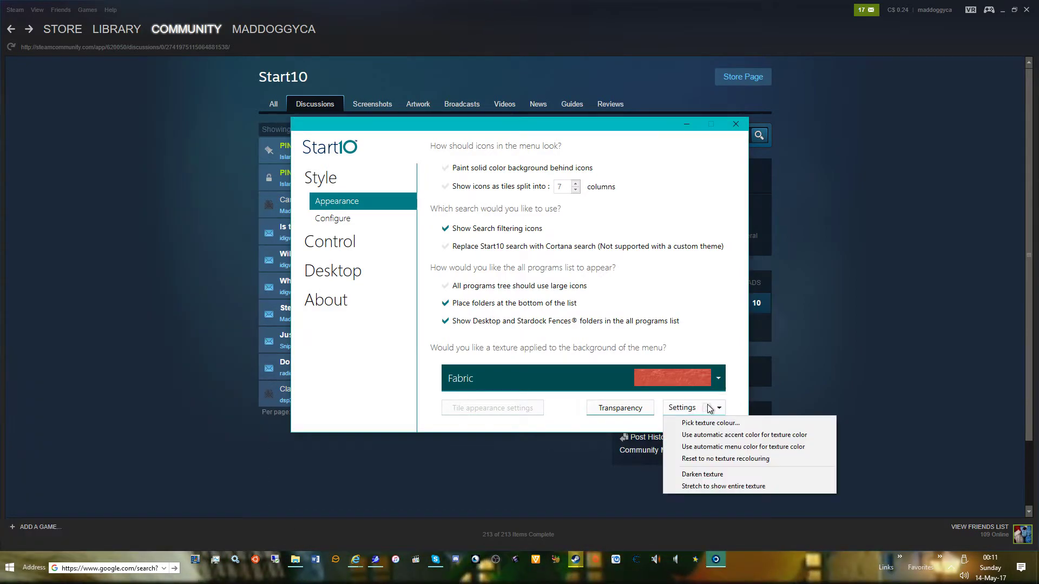
click(720, 475)
click(11, 566)
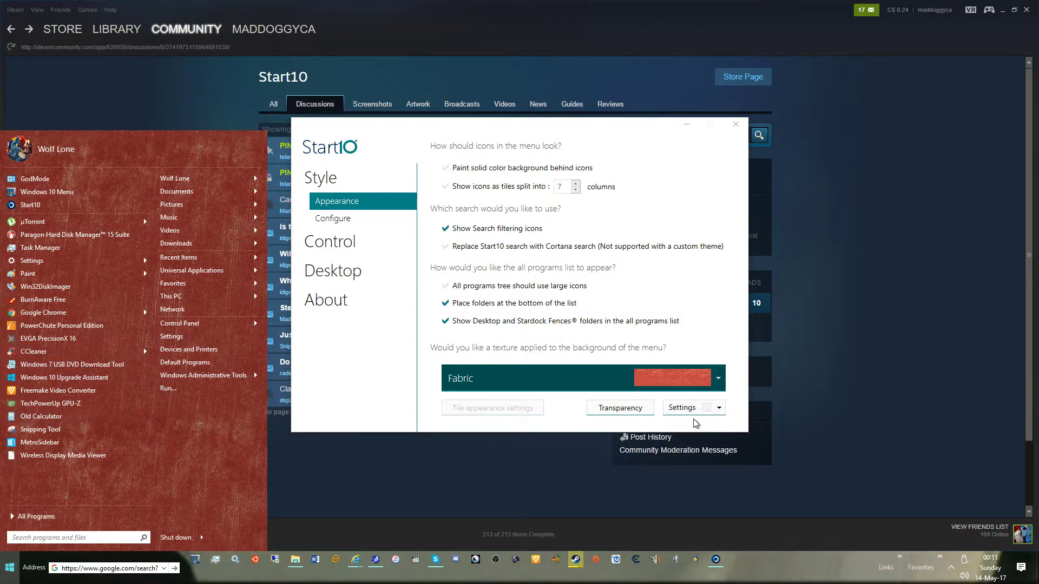
click(710, 409)
click(747, 487)
key(super)
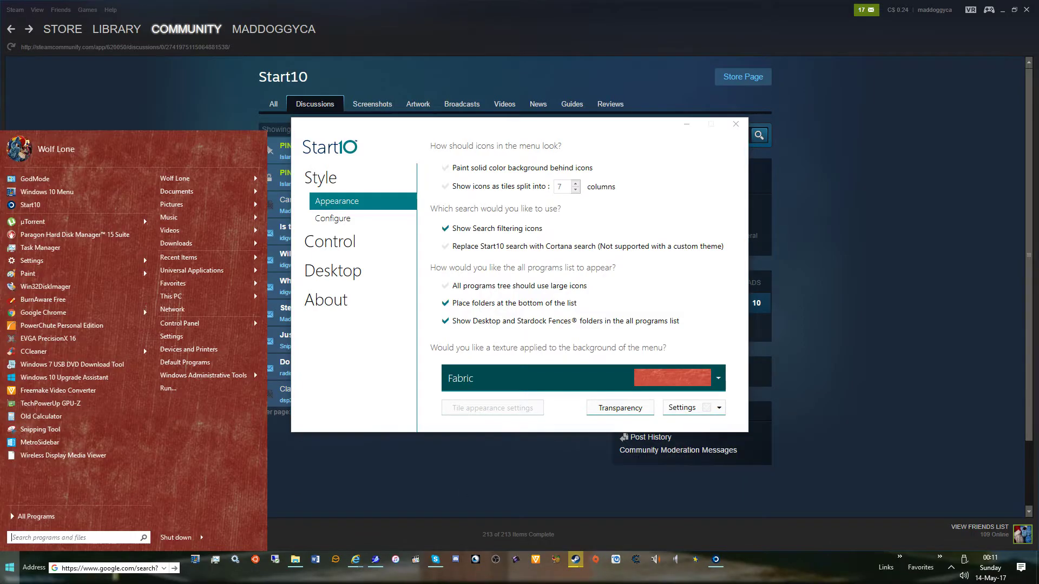
Turn off texture stretching and darkening, previewing the brighter Fabric menu
click(687, 411)
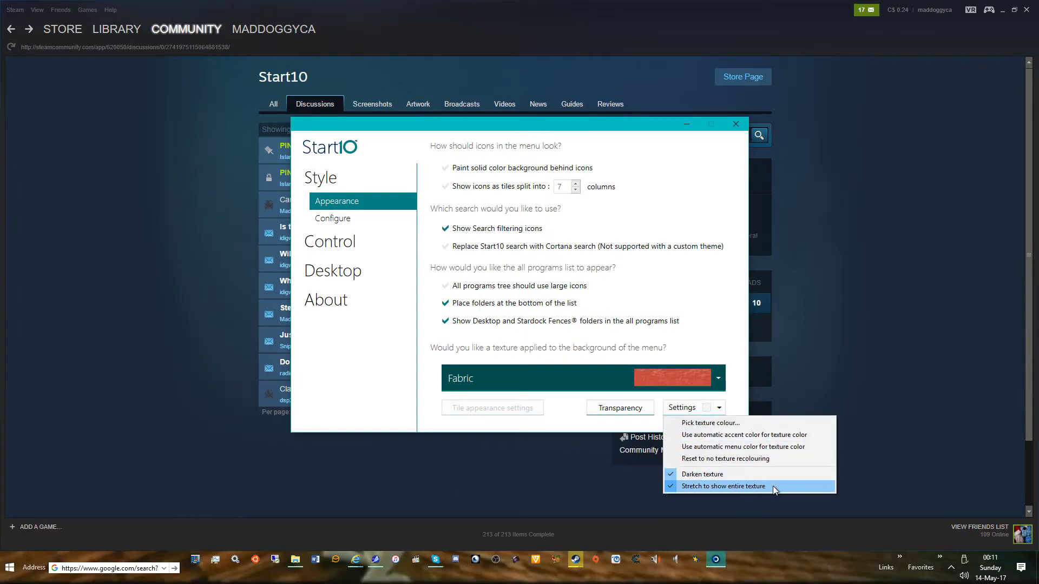
click(773, 486)
key(super)
click(710, 408)
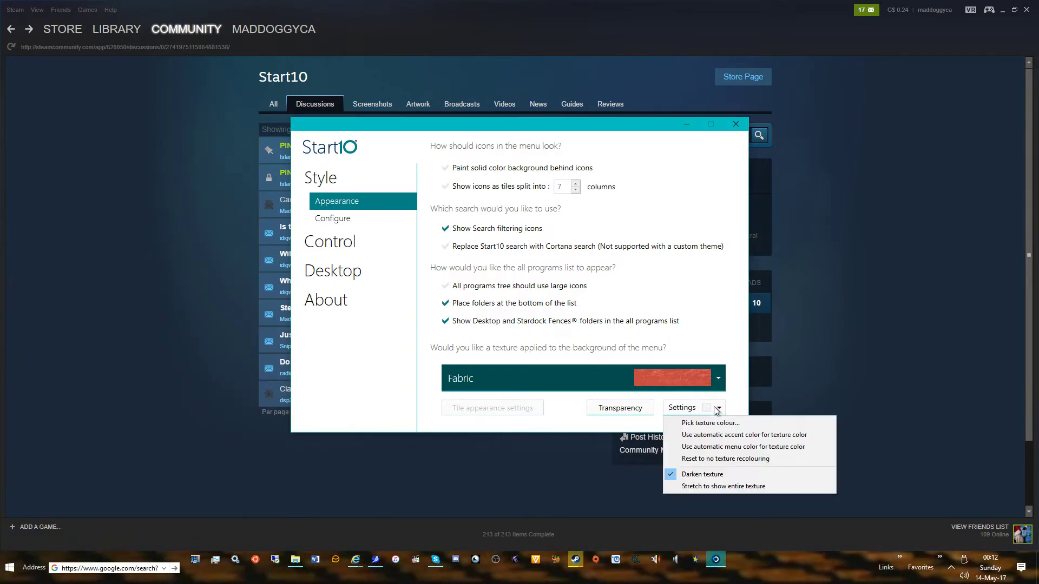
click(728, 476)
key(super)
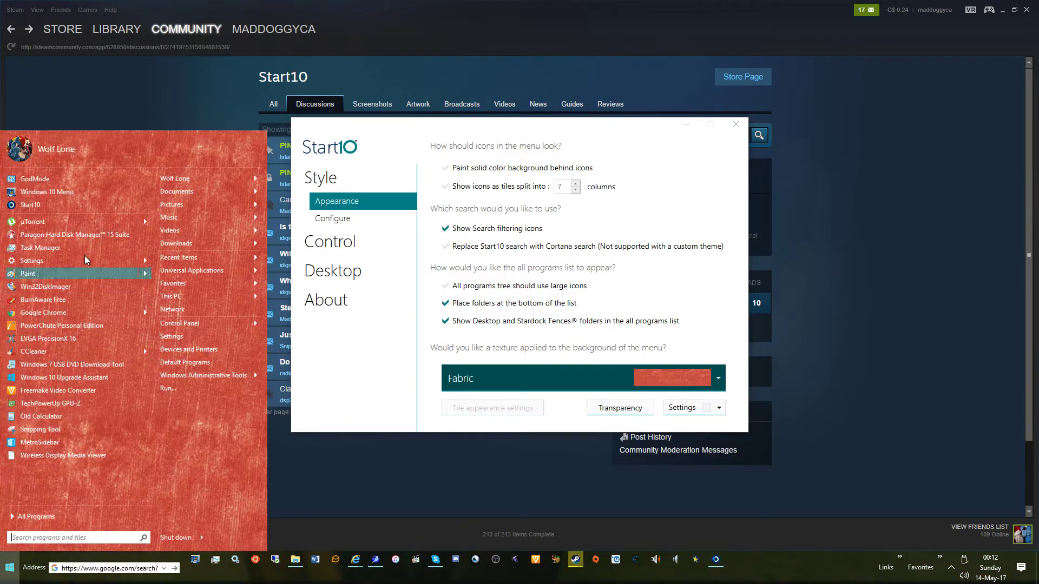
click(552, 365)
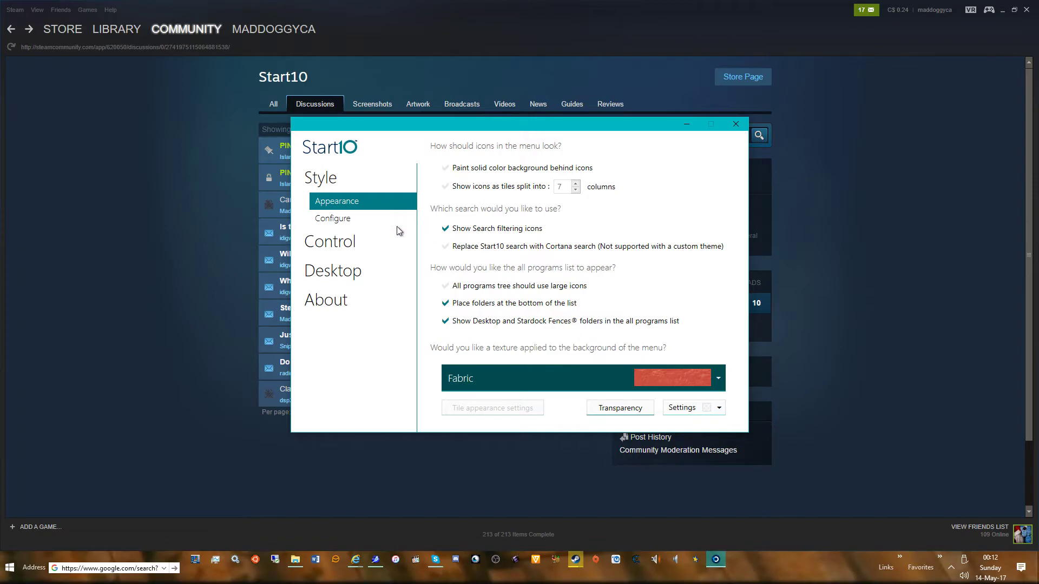
On the Configure page, preview the Universal Applications shortcuts, then open Advanced places list settings
click(332, 218)
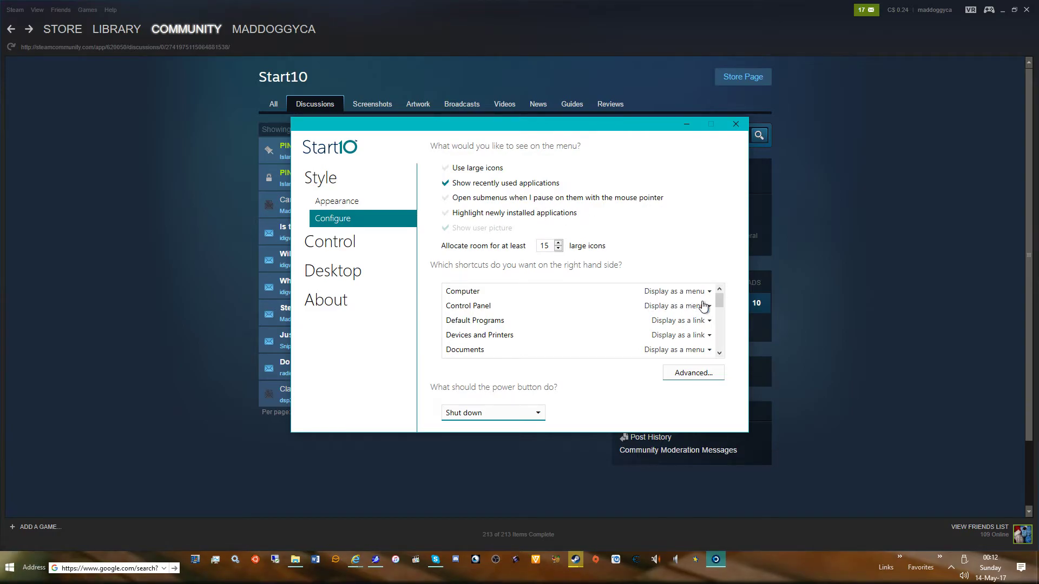
drag(719, 297, 731, 328)
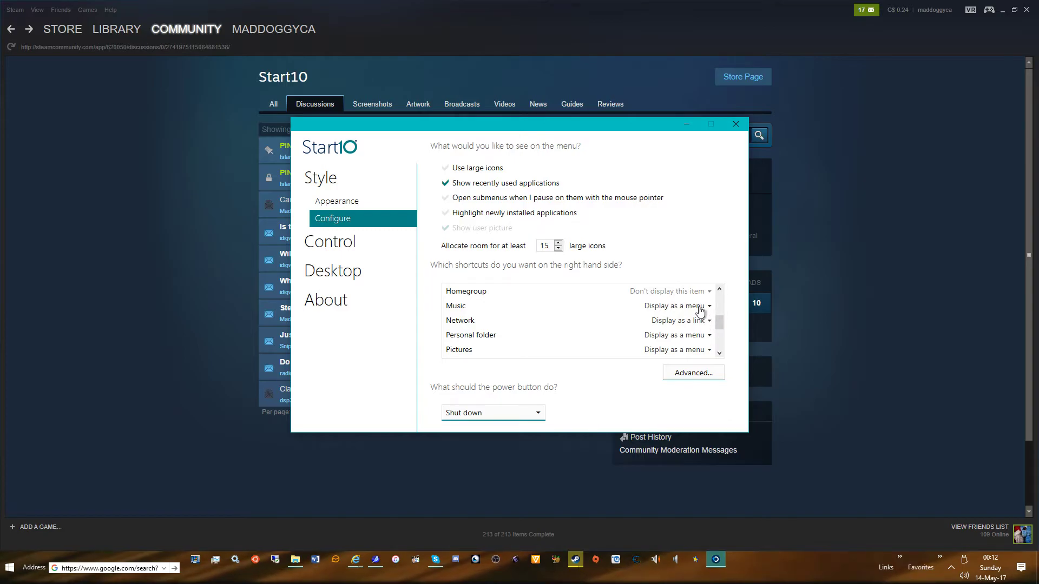
key(super)
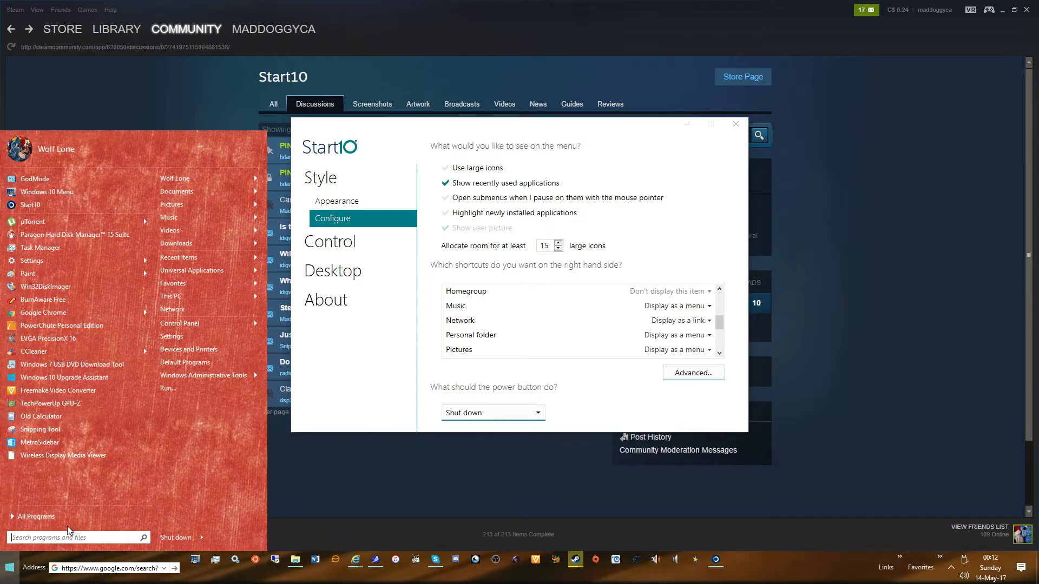
click(250, 271)
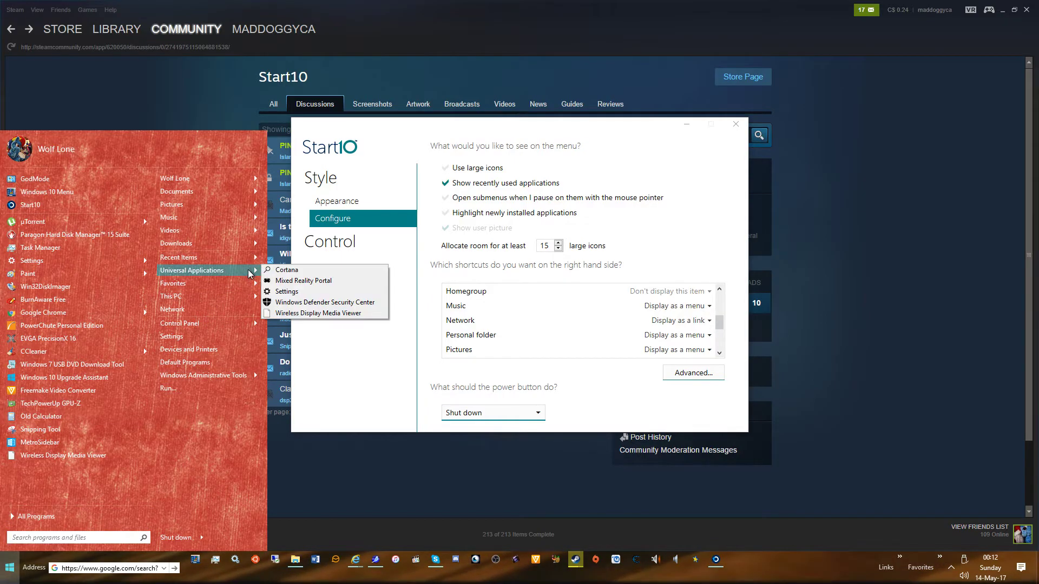
click(214, 313)
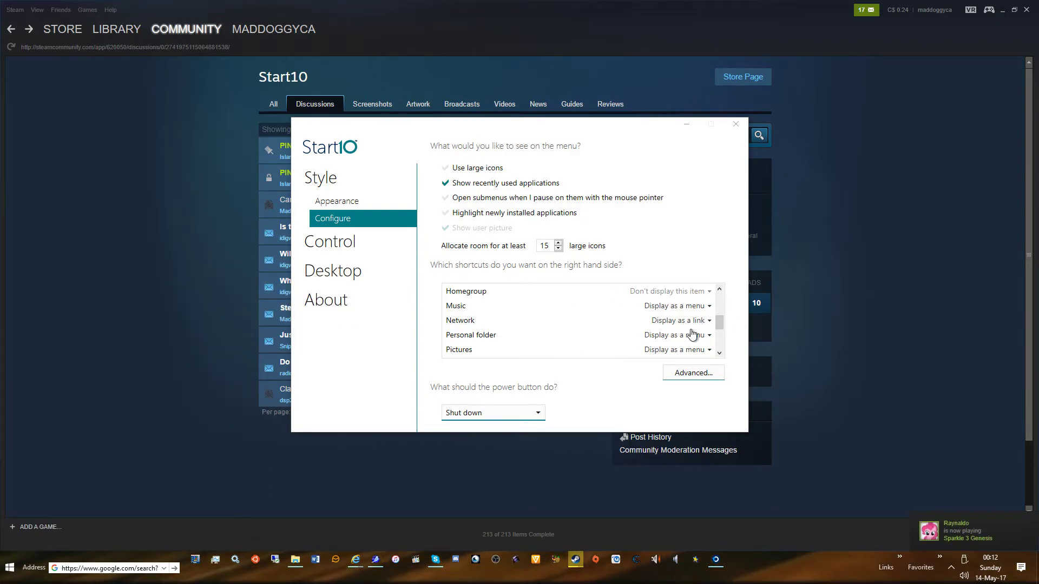
click(709, 373)
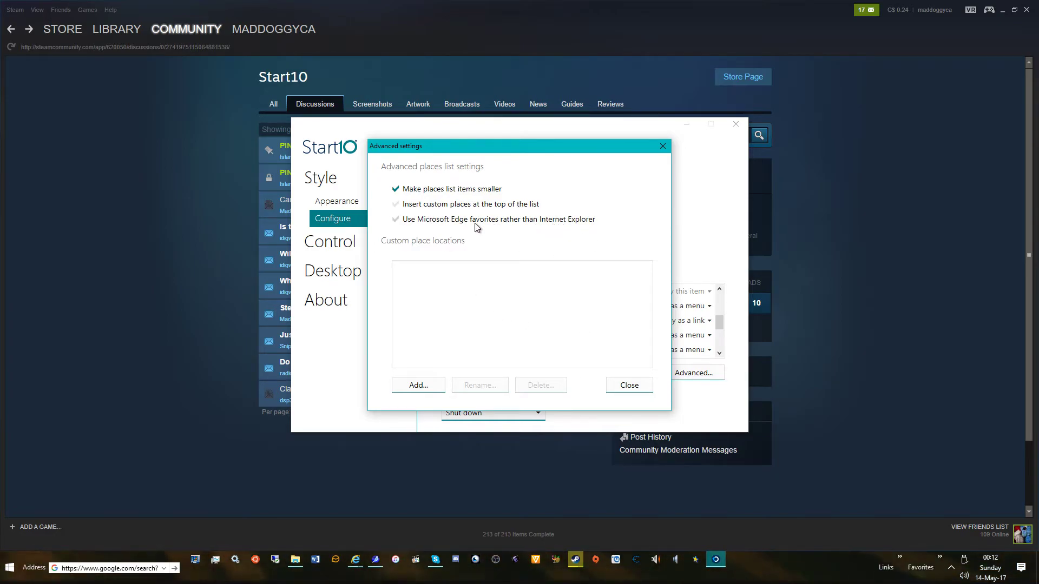
Preview the places in the start menu, then close the Advanced places list settings
click(9, 568)
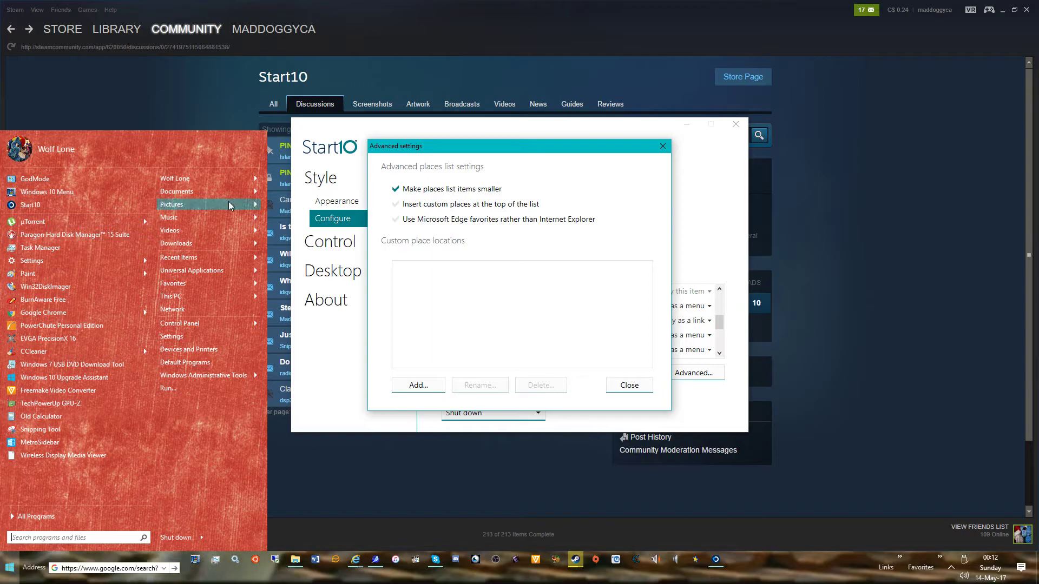
mouse_move(179, 284)
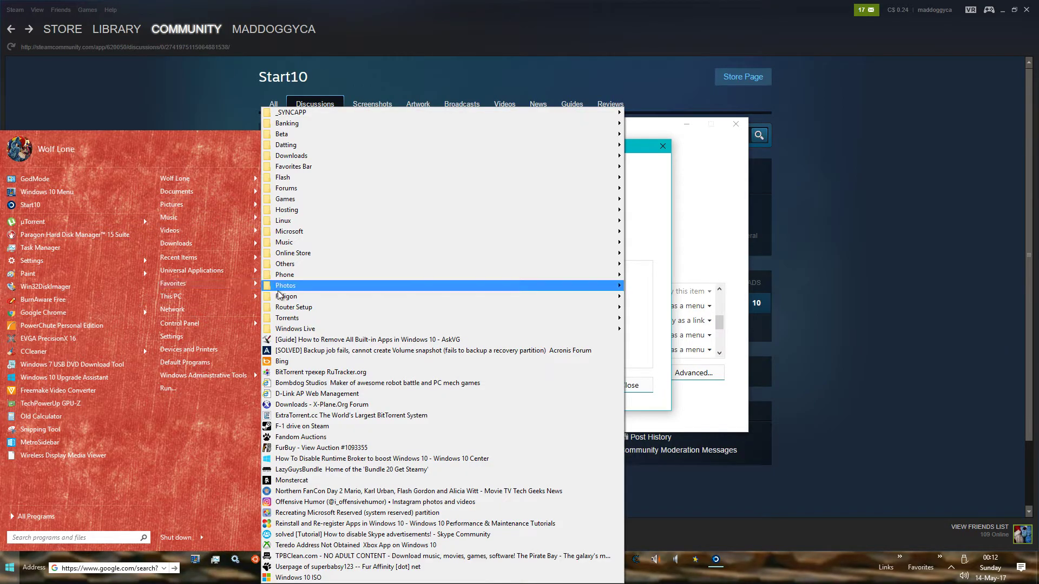
click(659, 238)
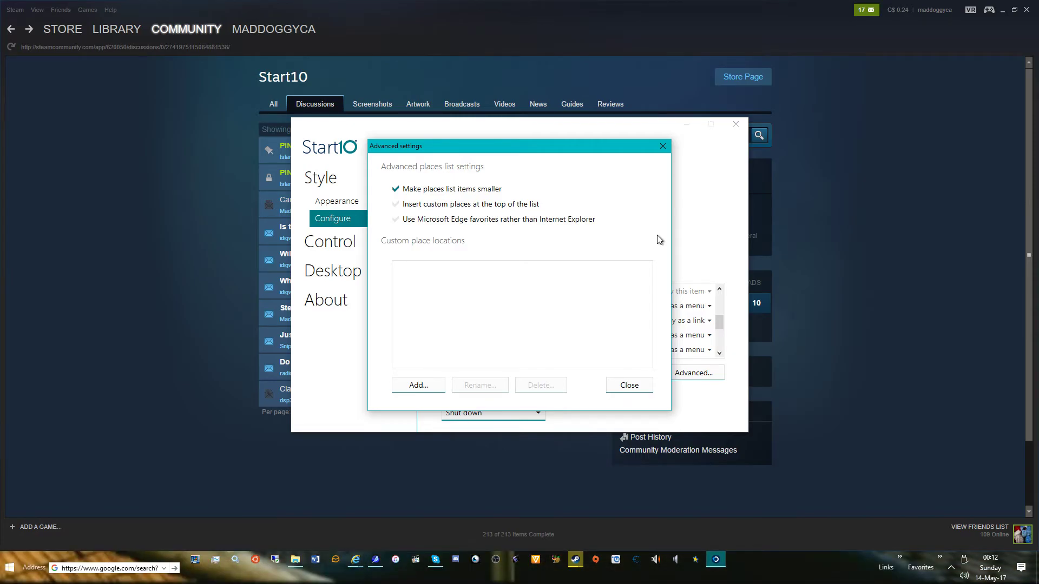
click(642, 387)
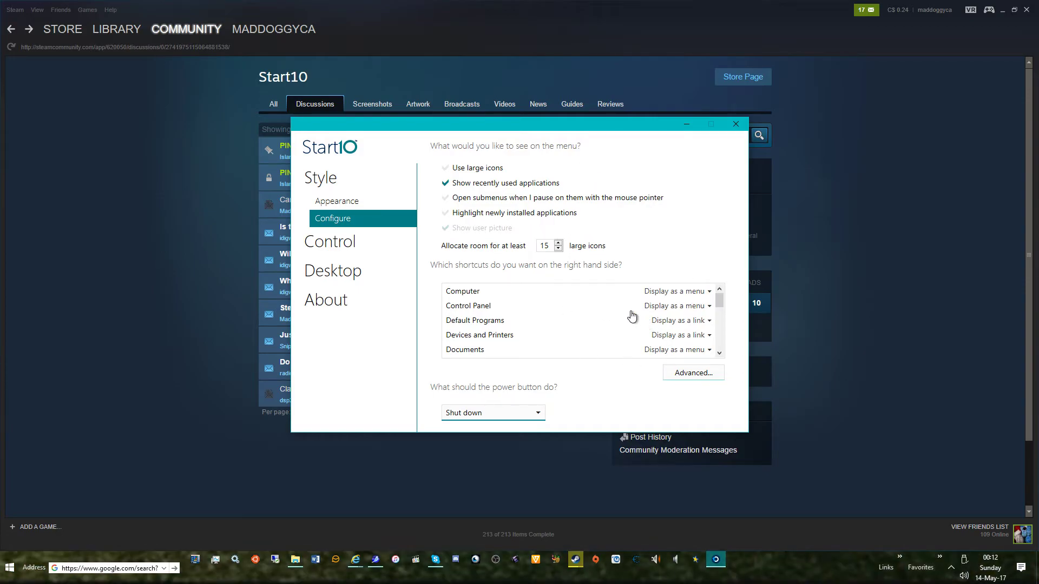
Keep Shut down as the power button action and move on to Control settings
click(518, 416)
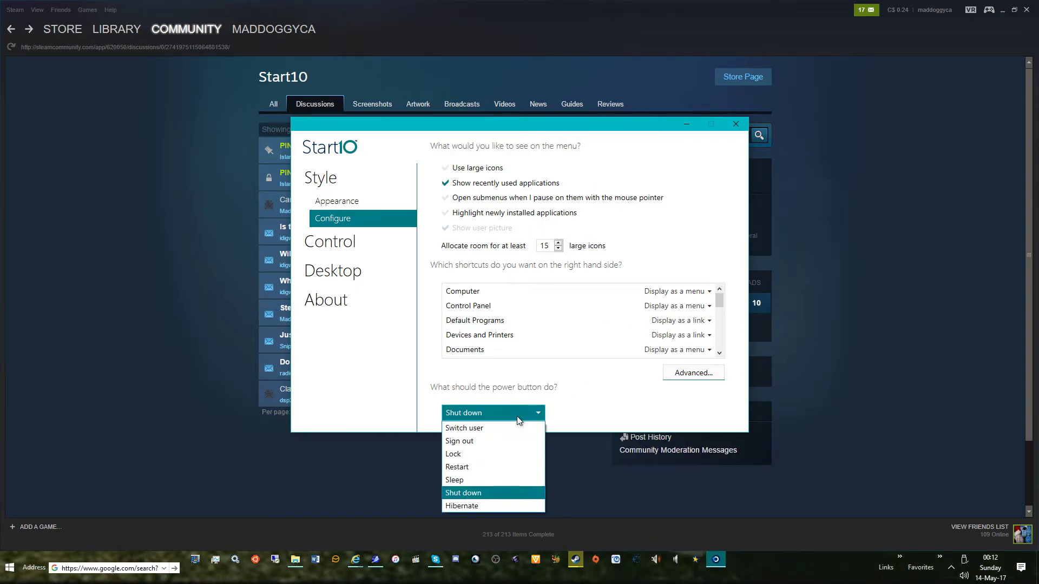
click(519, 419)
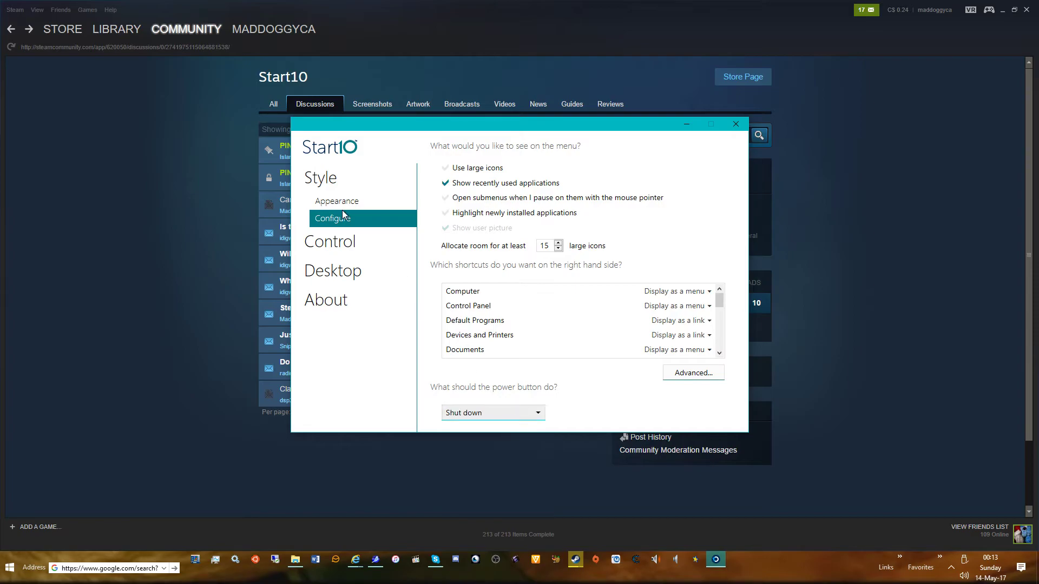
click(352, 248)
Keep both the Start button and Windows key showing the Start10 menu, then go to Desktop settings
click(605, 173)
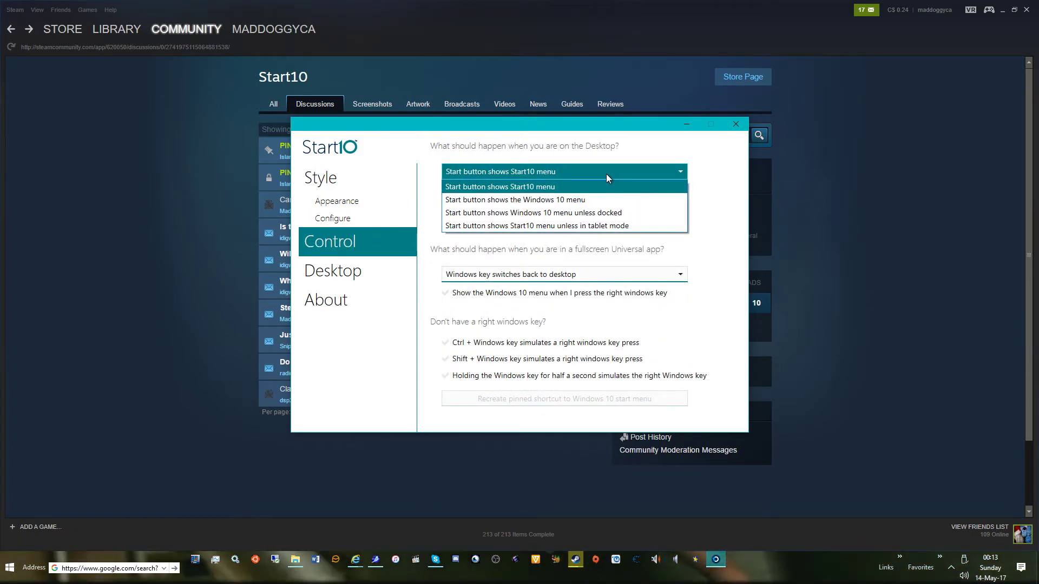
click(606, 174)
click(568, 195)
click(568, 195)
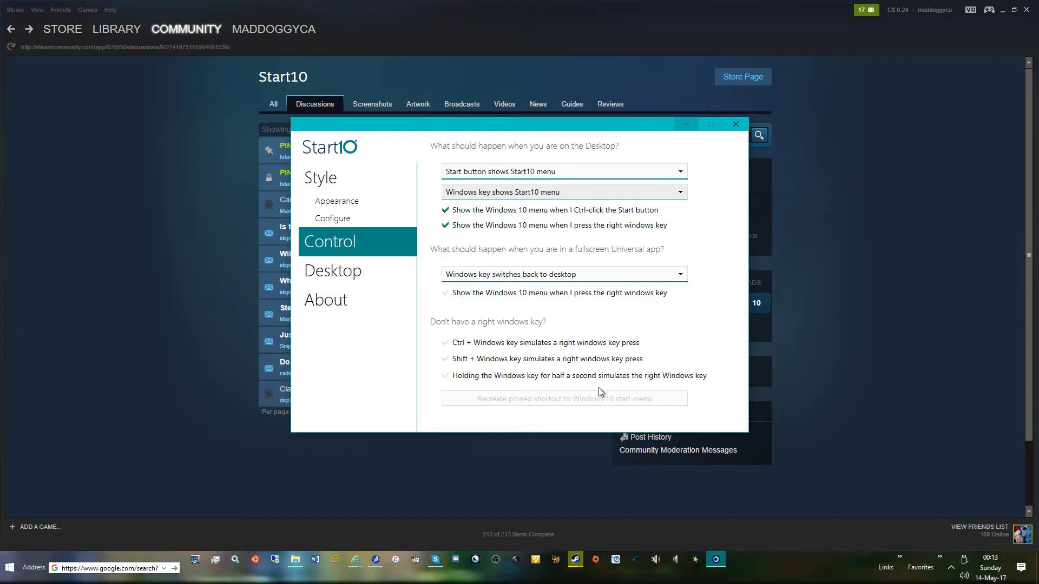
click(334, 283)
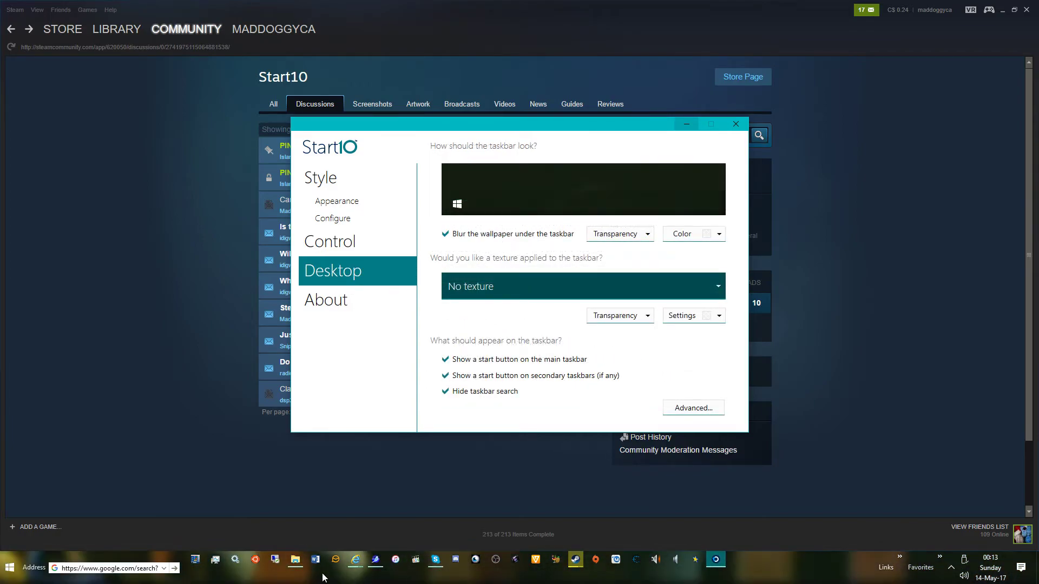
Adjust taskbar colour transparency and apply the Fabric texture, trying it fully solid, about 26%, then fainter
click(616, 234)
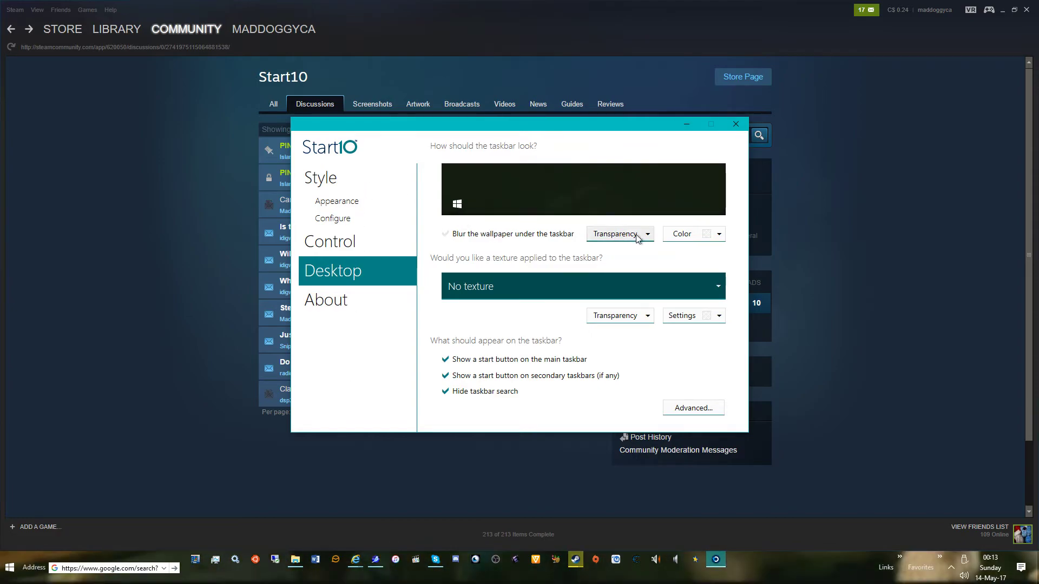
drag(600, 257, 567, 243)
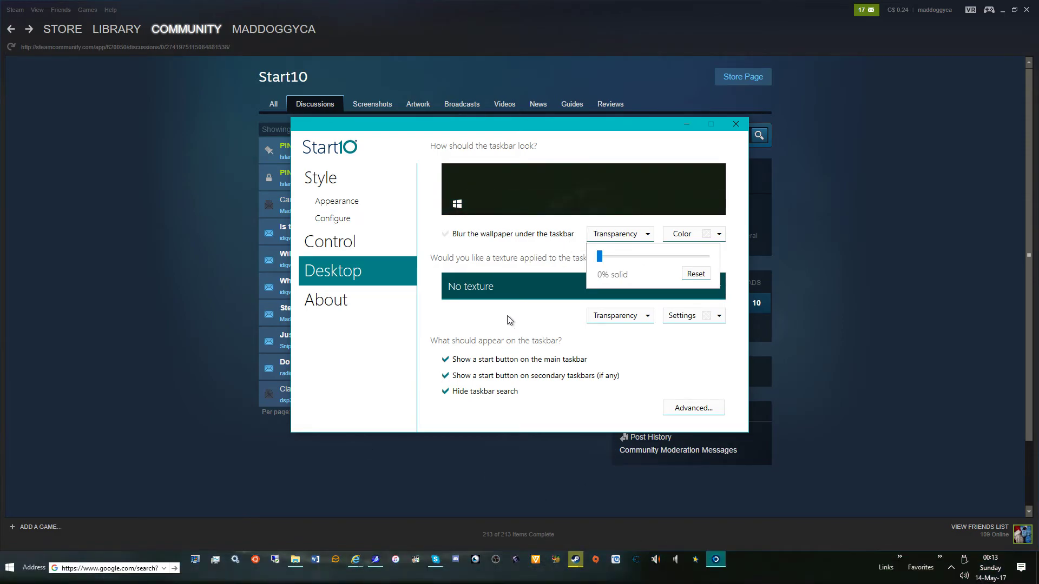
click(511, 284)
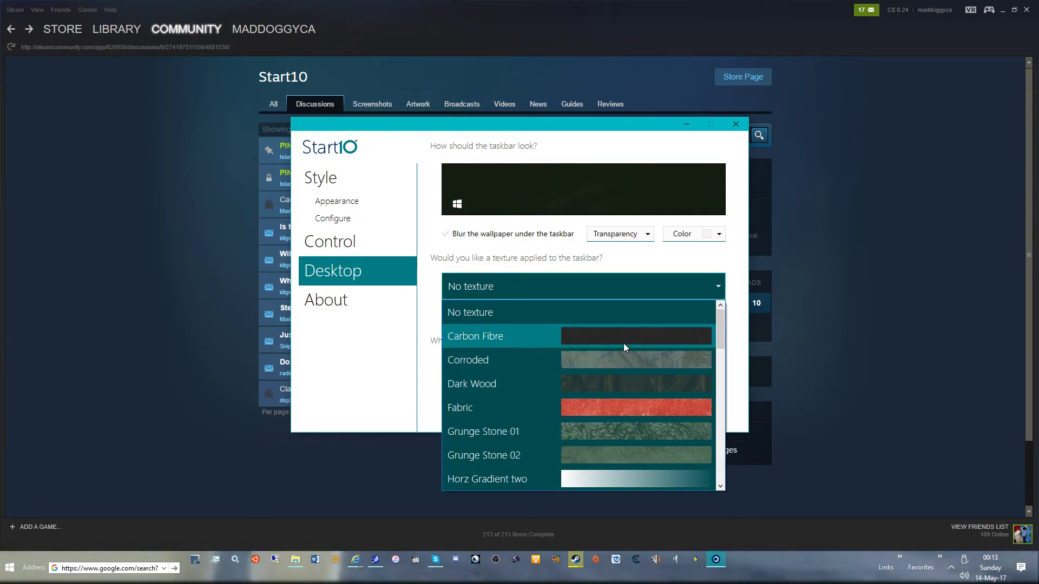
click(605, 408)
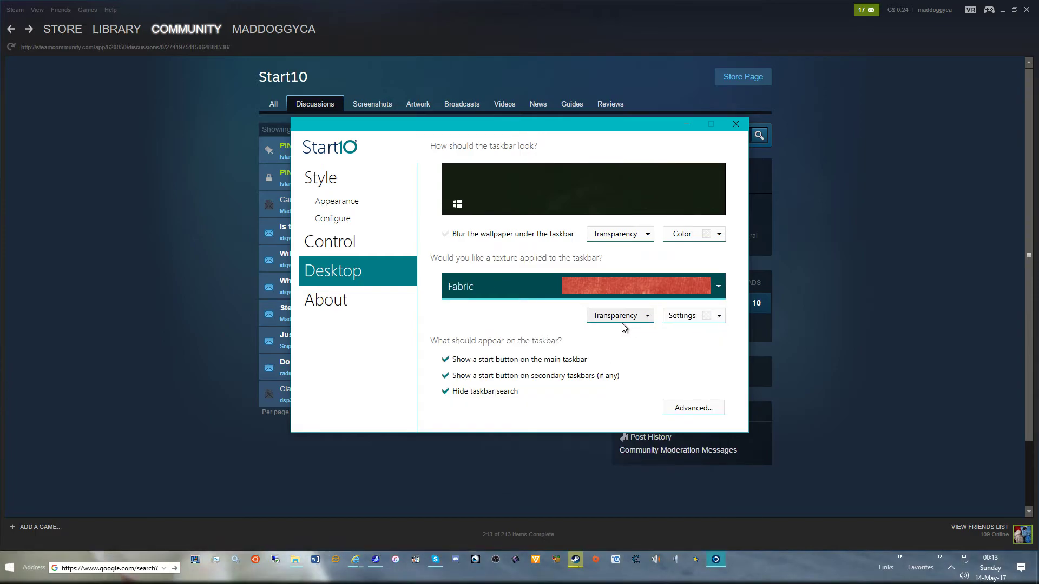
click(622, 319)
drag(598, 339, 754, 329)
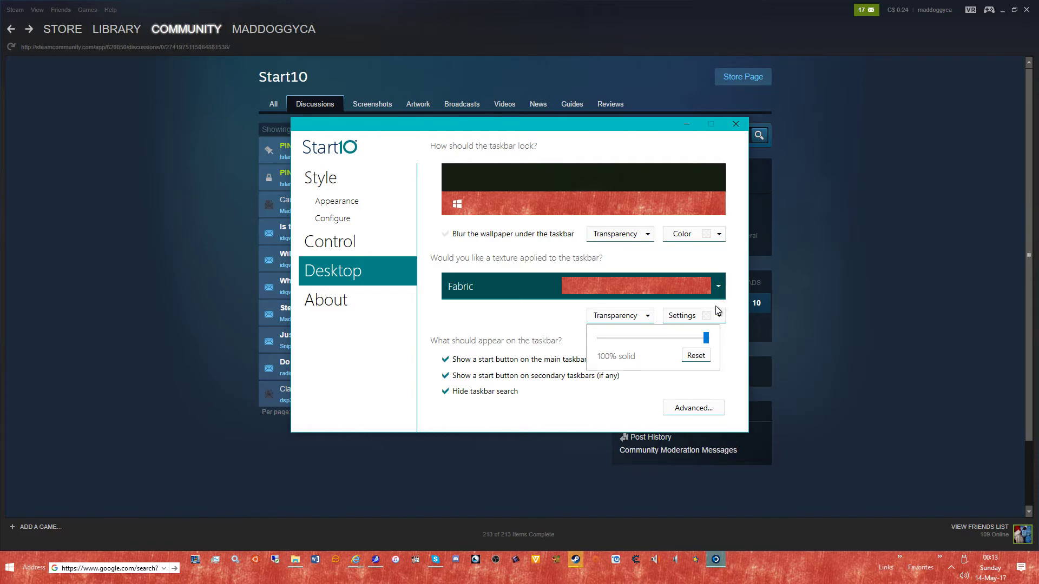
drag(705, 338, 629, 340)
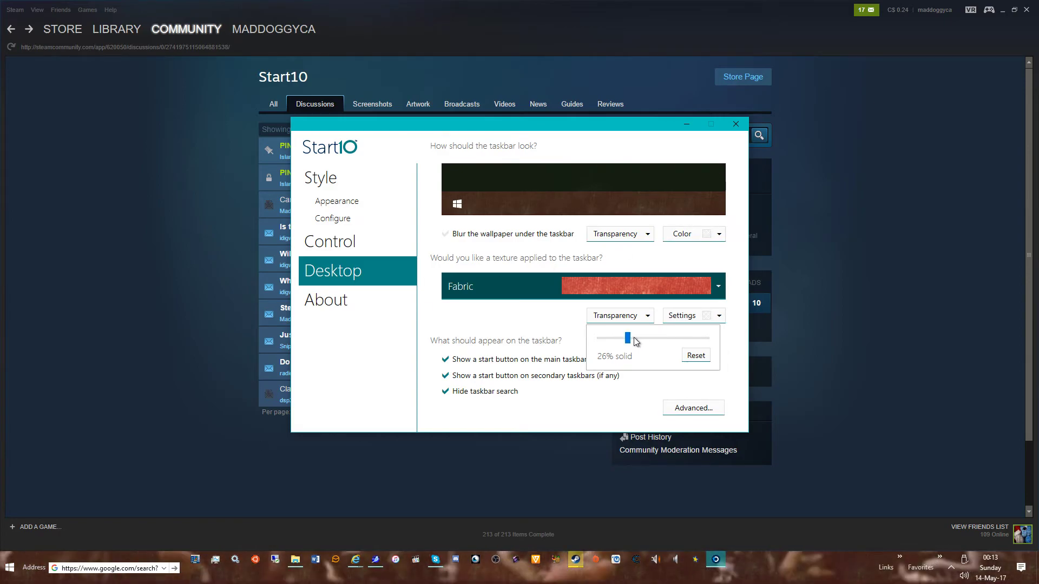
drag(634, 339, 598, 338)
Set the taskbar to No texture, check the About information, then return to Style options
click(569, 297)
click(595, 292)
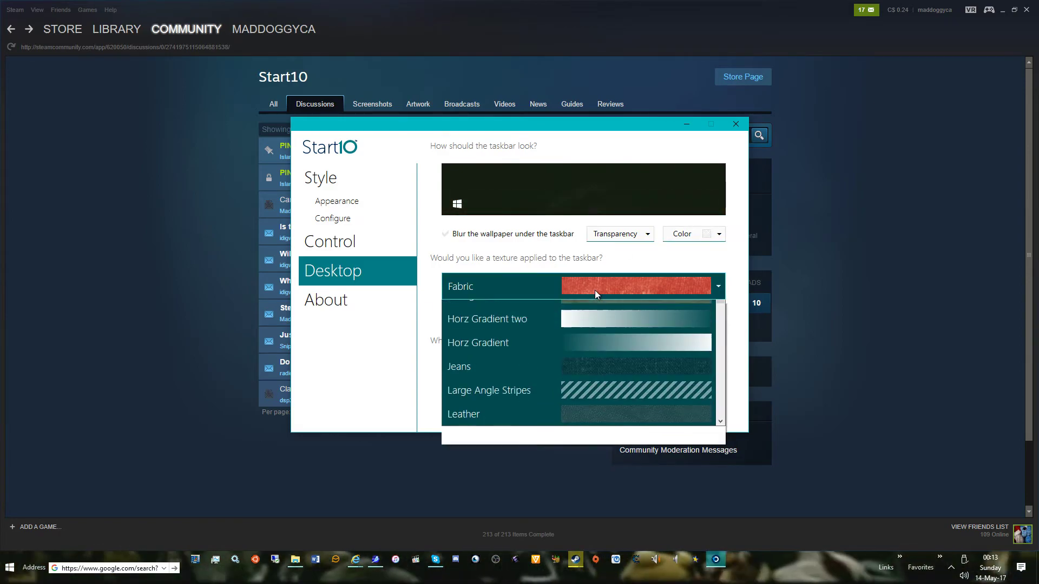
scroll(541, 306, up, 5)
click(565, 318)
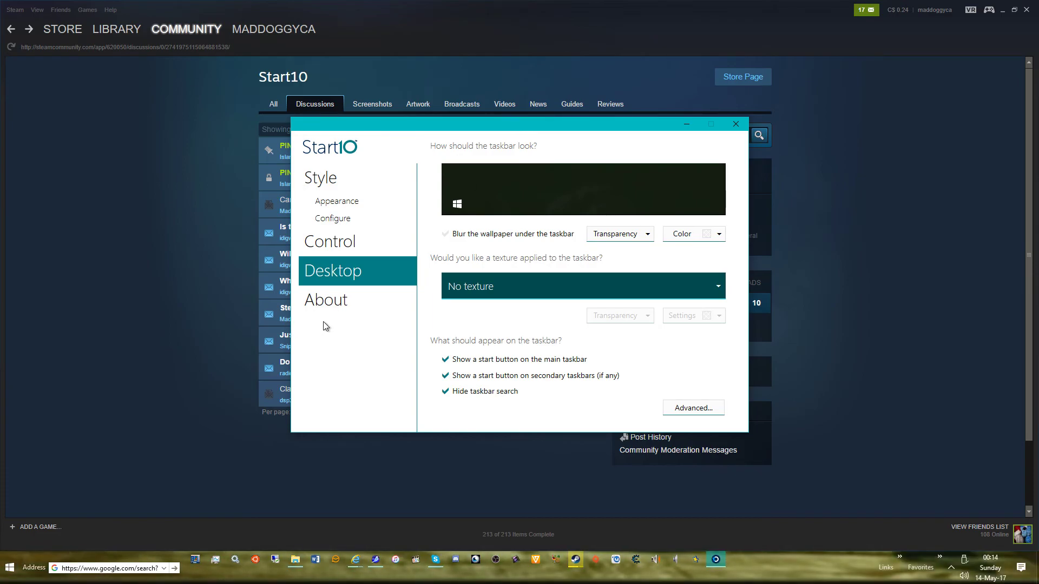
click(338, 302)
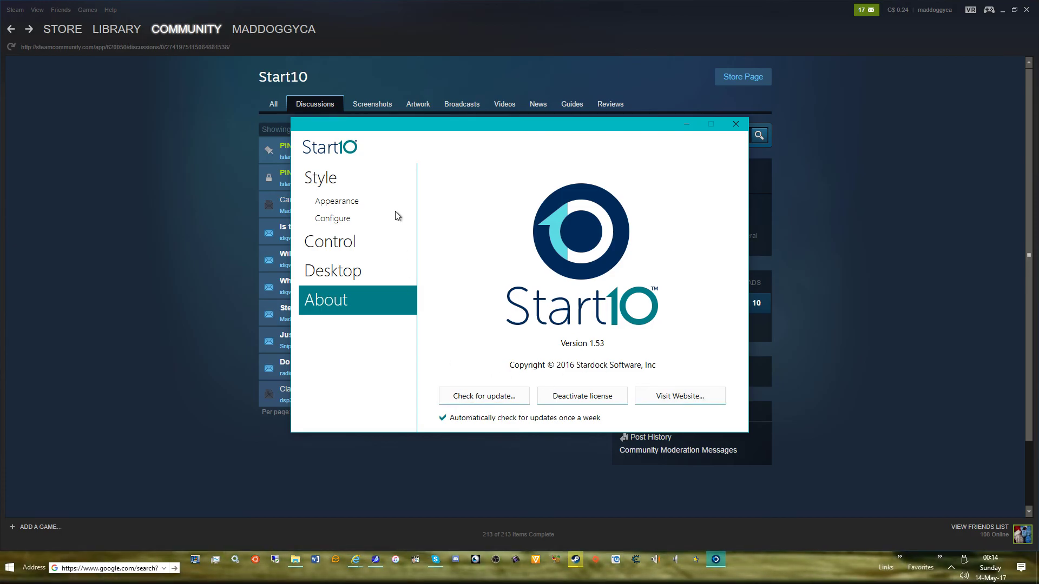
click(363, 176)
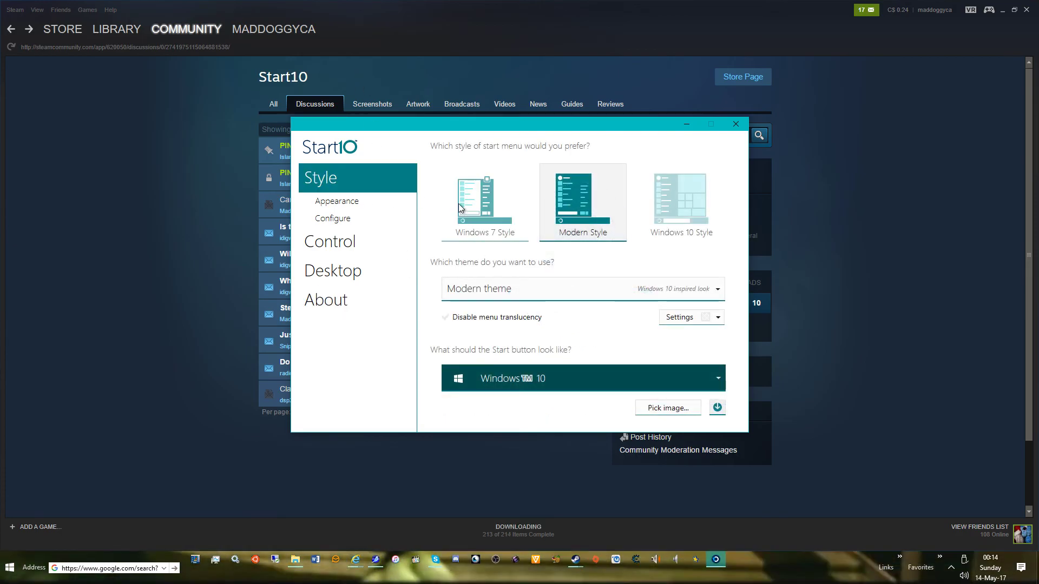
click(477, 218)
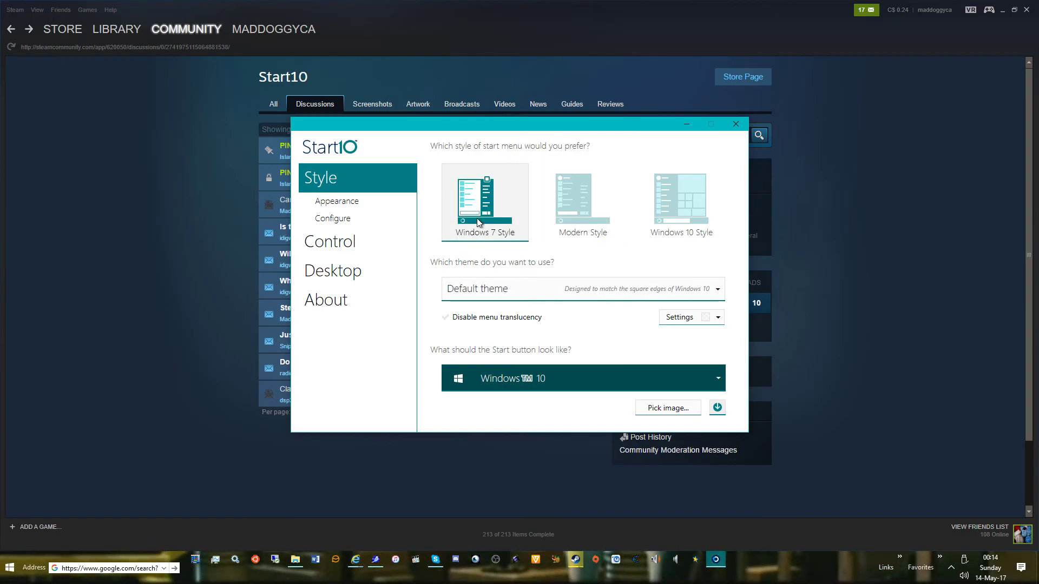
click(342, 203)
click(334, 219)
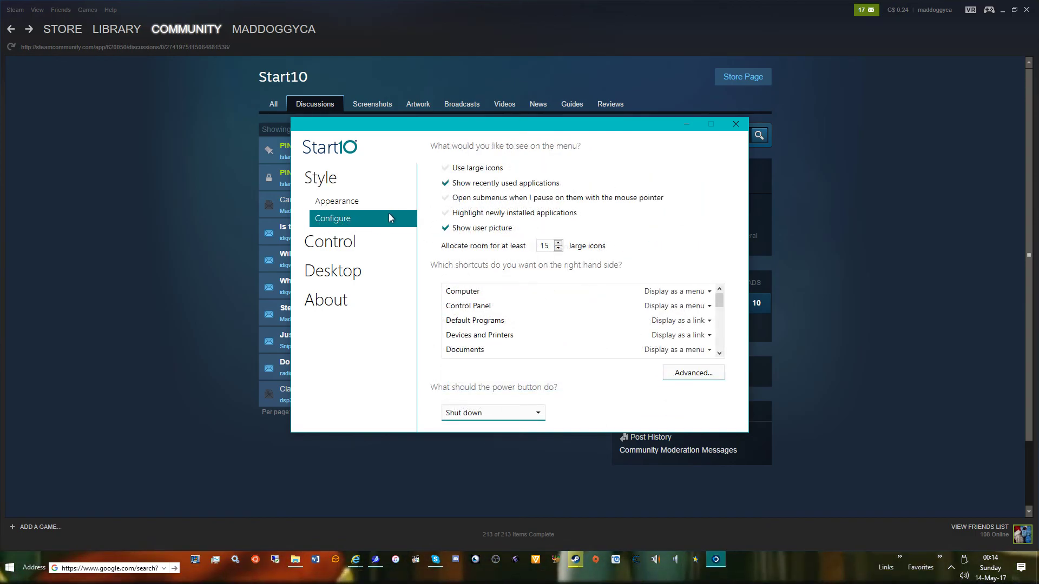
click(316, 183)
click(659, 214)
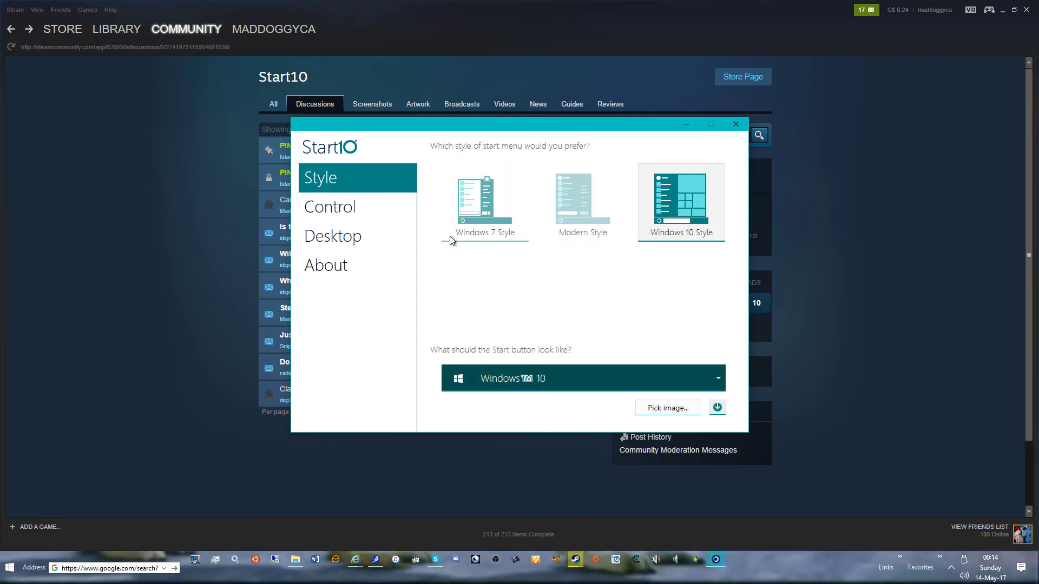
click(581, 202)
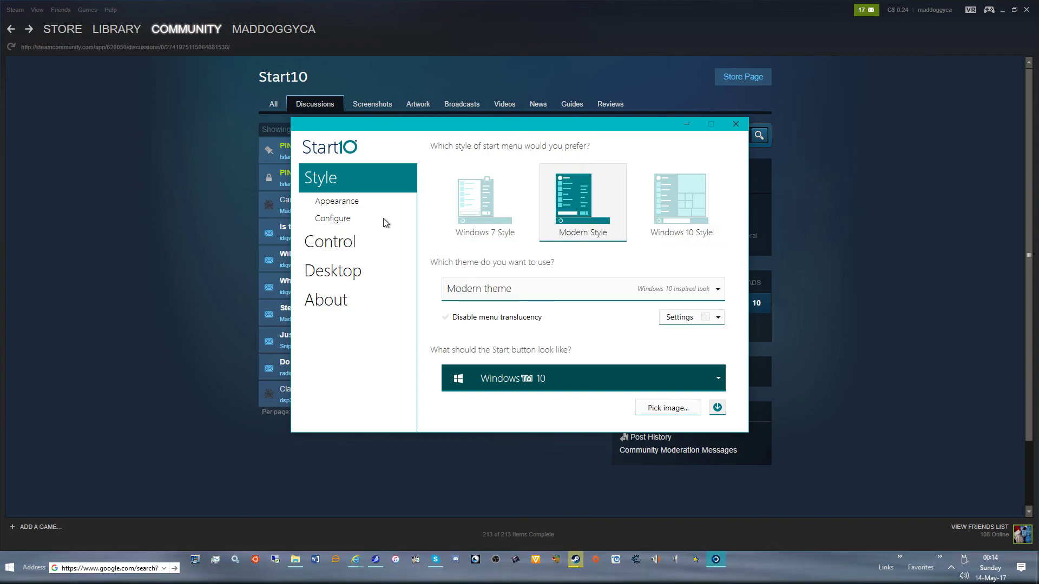